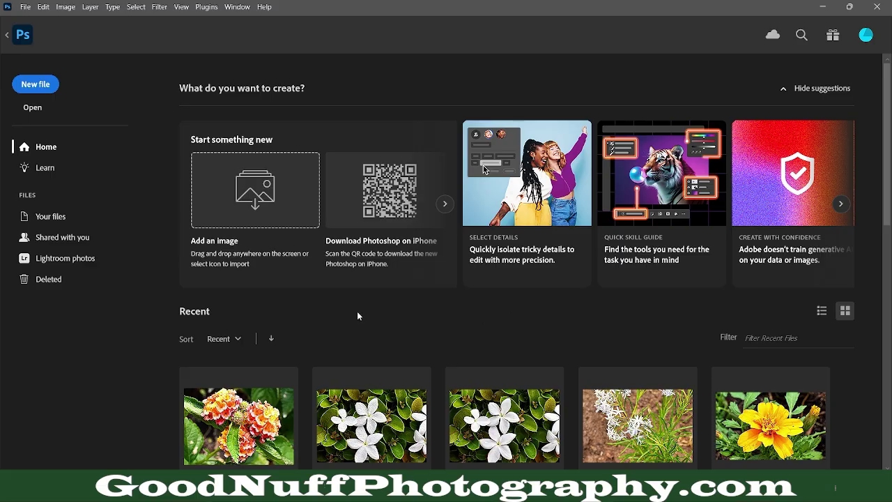
# - Open the IMG_2033 JPG photo from the Downloads folder
pyautogui.click(52, 110)
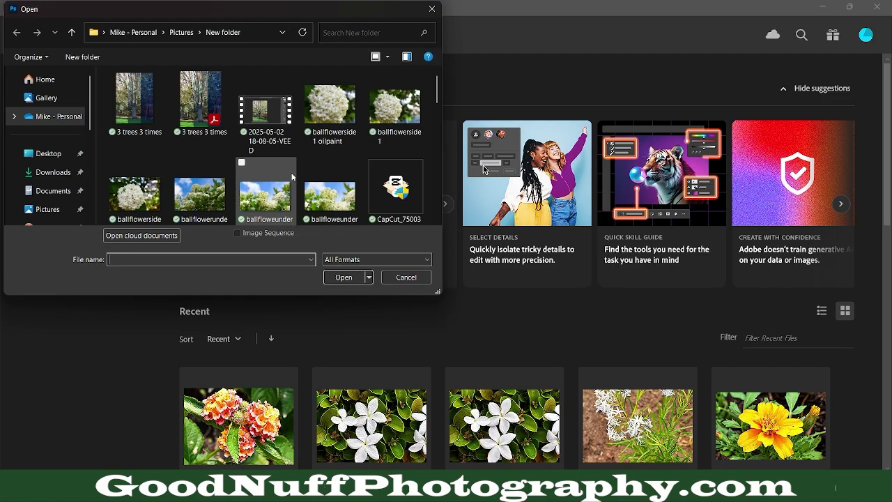
pyautogui.scroll(-15, 291, 177)
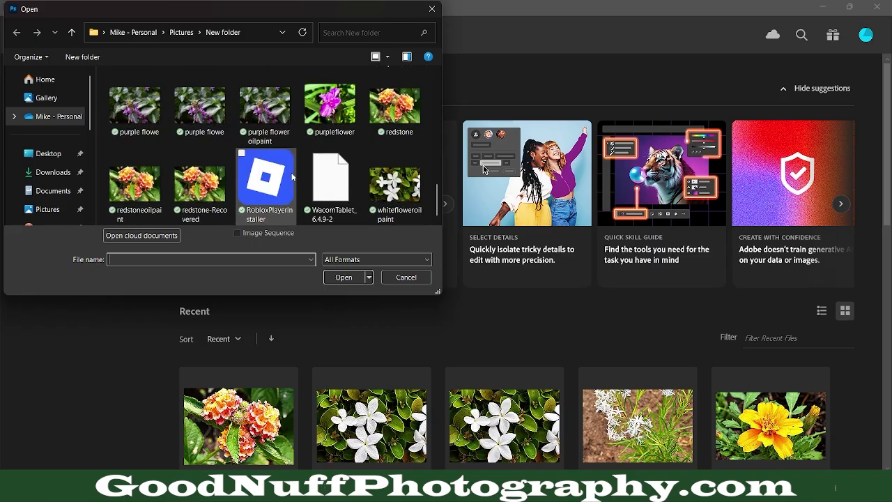
pyautogui.scroll(15, 291, 177)
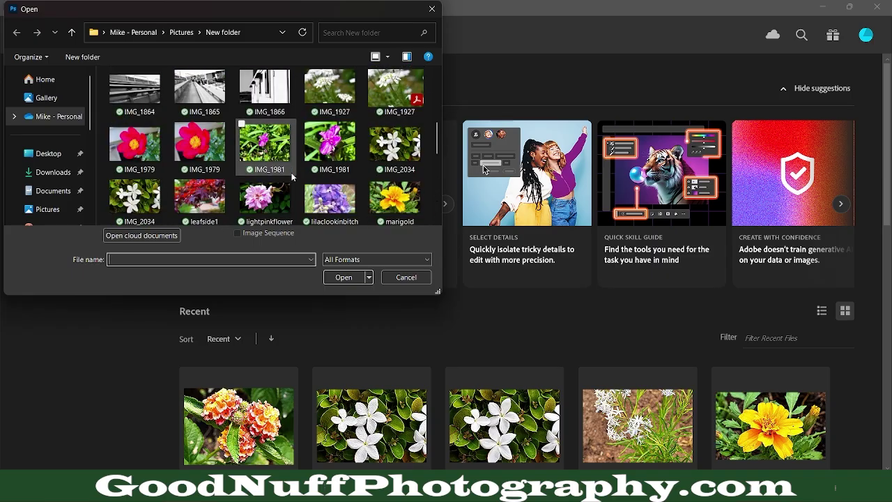
pyautogui.click(58, 173)
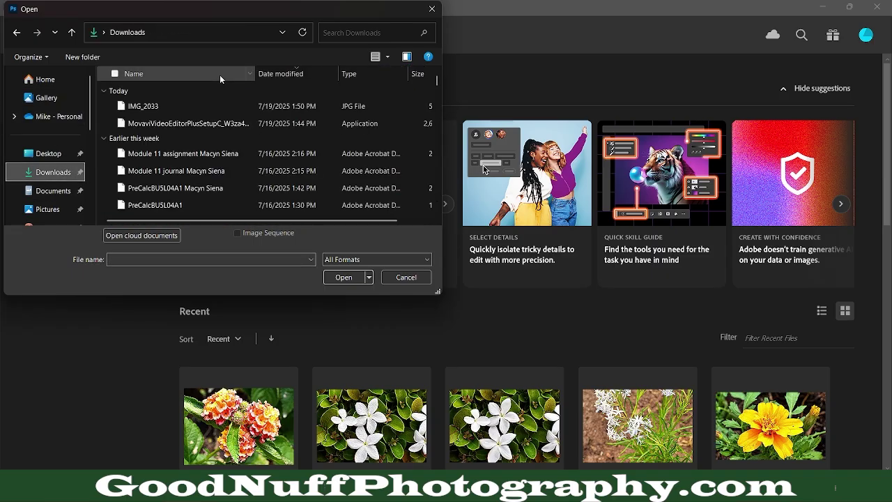
pyautogui.doubleClick(235, 109)
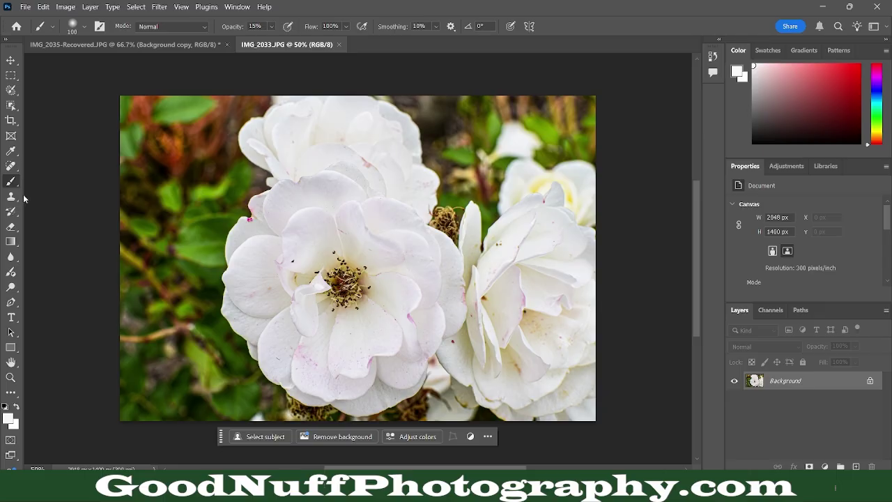
# - Choose the Dodge tool and set its brush size to 26 px
pyautogui.click(11, 257)
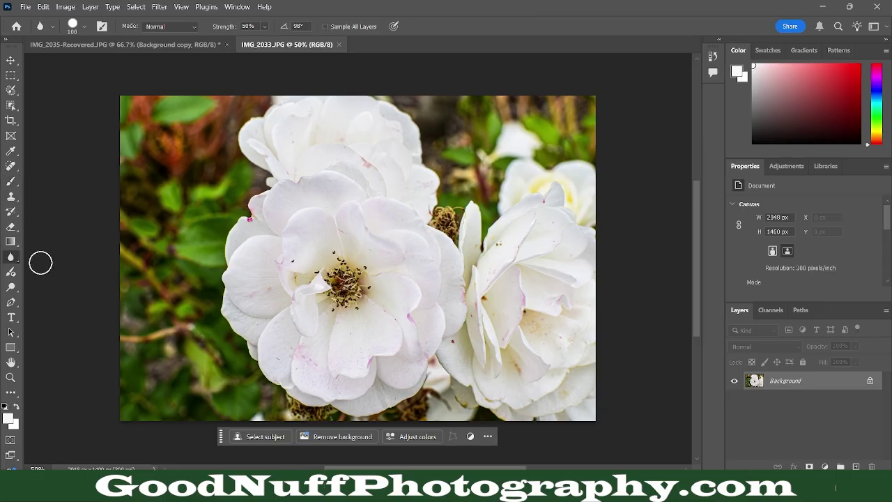
pyautogui.click(10, 288)
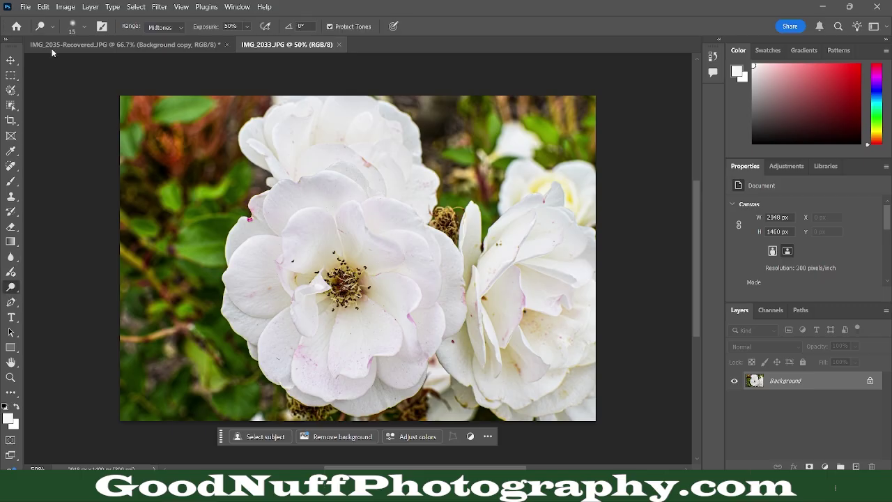
pyautogui.click(73, 26)
pyautogui.click(84, 61)
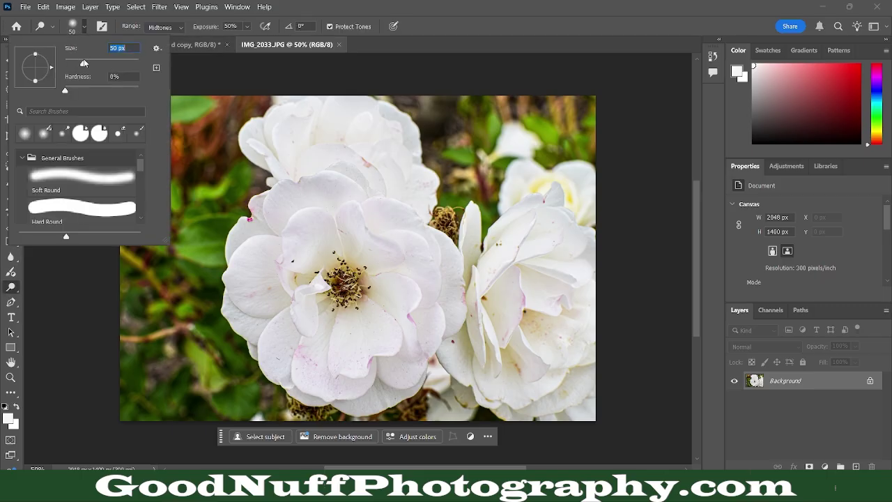
pyautogui.click(75, 61)
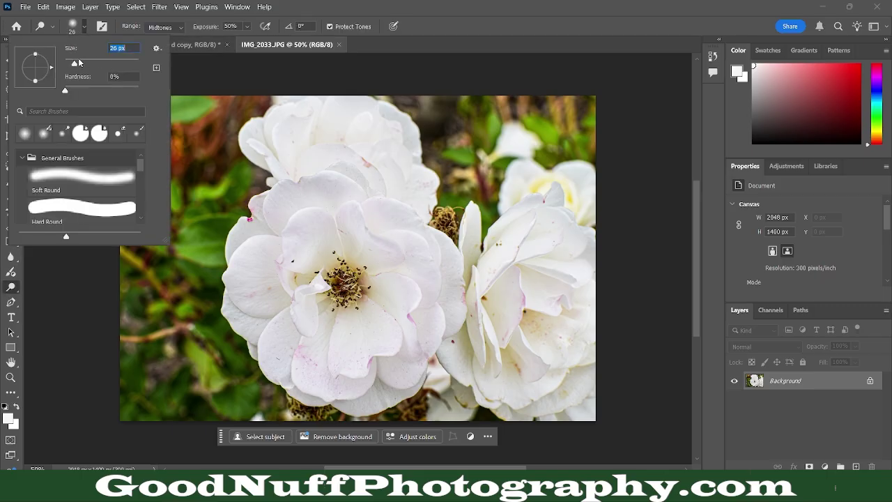
pyautogui.click(230, 57)
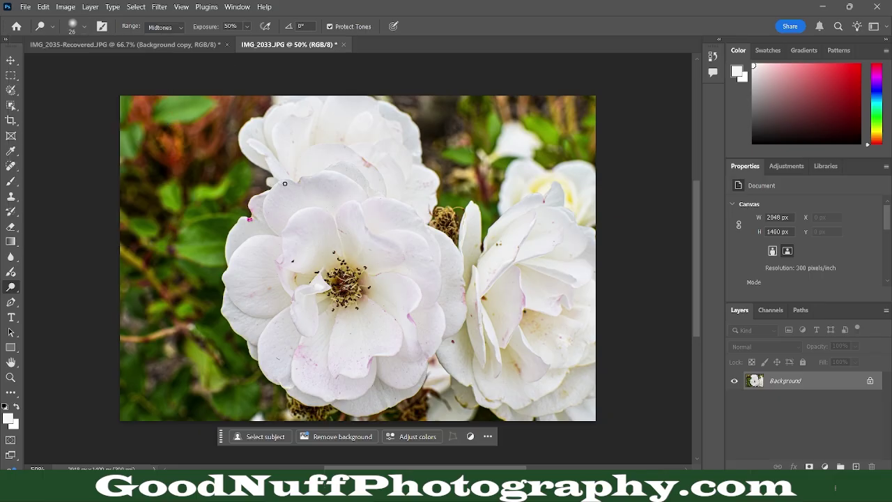
# - Dodge along the outer petal edges of the white flowers to lighten them
pyautogui.scroll(5, 346, 188)
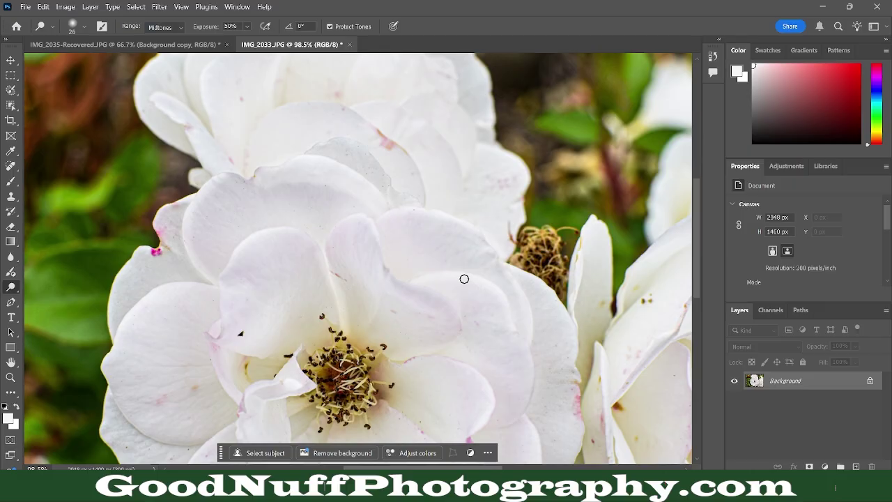
pyautogui.scroll(-5, 464, 279)
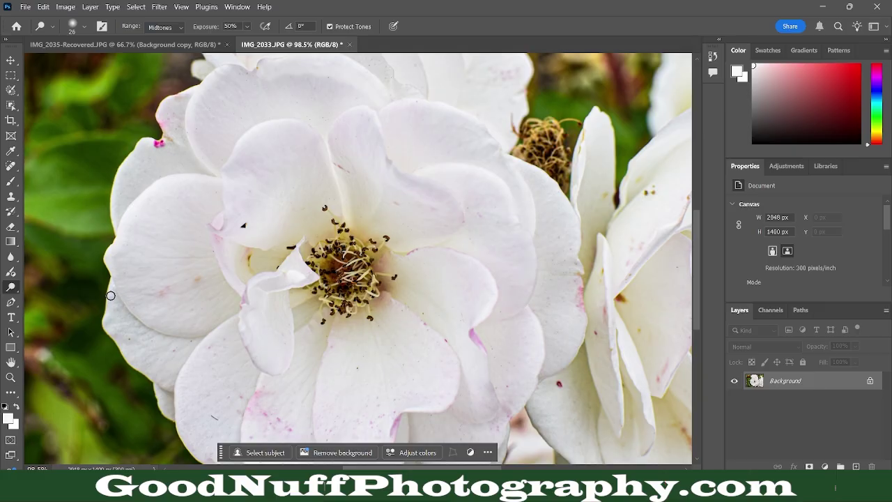
pyautogui.moveTo(111, 295)
pyautogui.mouseDown()
pyautogui.moveTo(109, 325)
pyautogui.moveTo(131, 357)
pyautogui.moveTo(177, 388)
pyautogui.mouseUp()
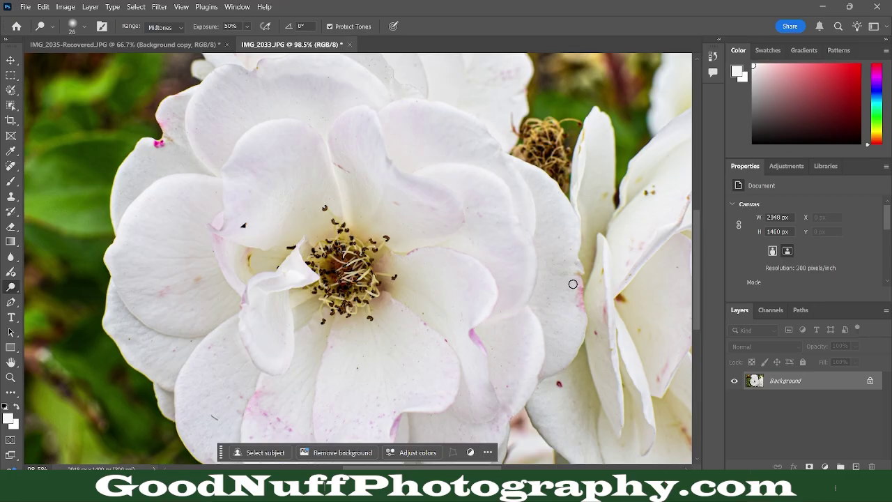
pyautogui.scroll(-3, 539, 191)
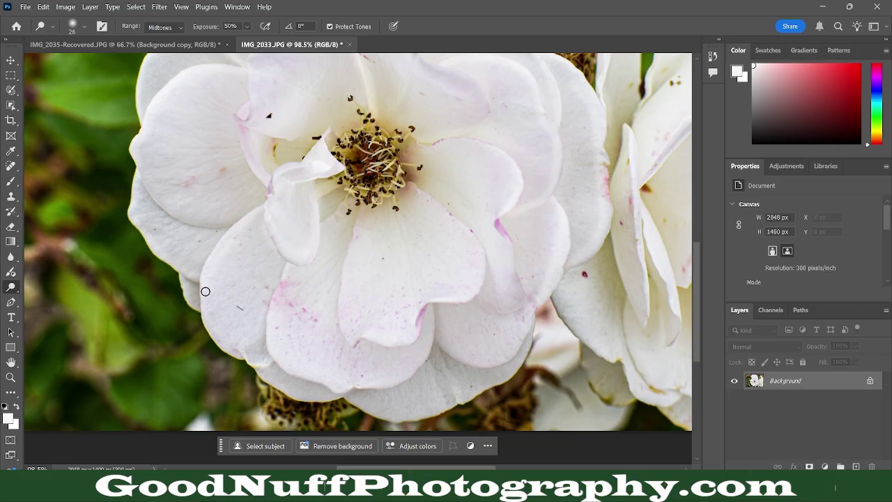
pyautogui.moveTo(248, 358)
pyautogui.mouseDown()
pyautogui.moveTo(269, 364)
pyautogui.moveTo(261, 365)
pyautogui.mouseUp()
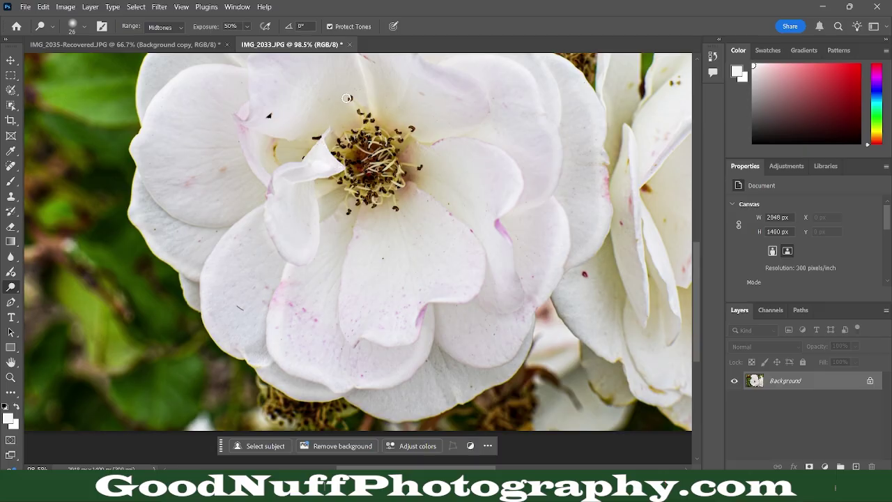
pyautogui.scroll(-5, 363, 143)
pyautogui.scroll(4, 363, 142)
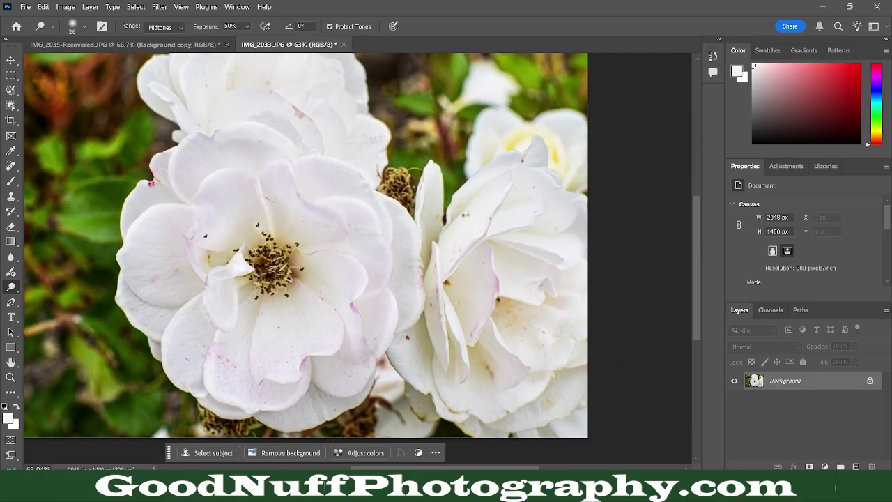
pyautogui.scroll(2, 276, 258)
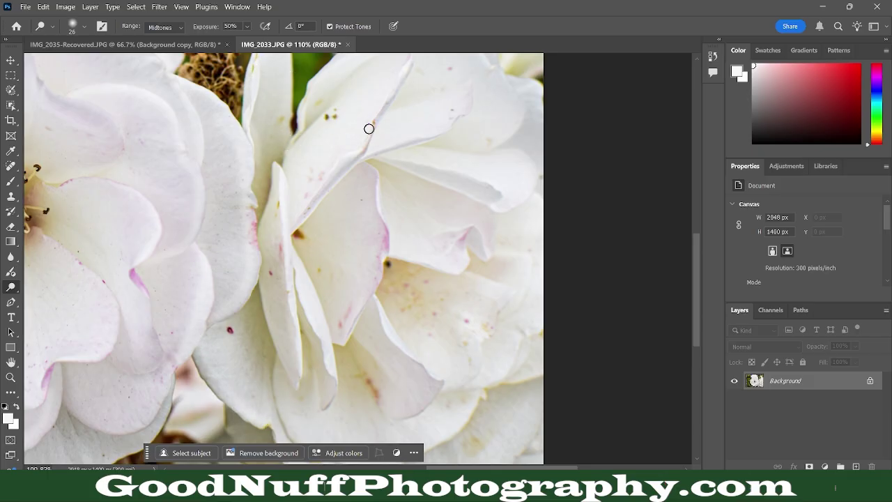
pyautogui.scroll(-2, 396, 174)
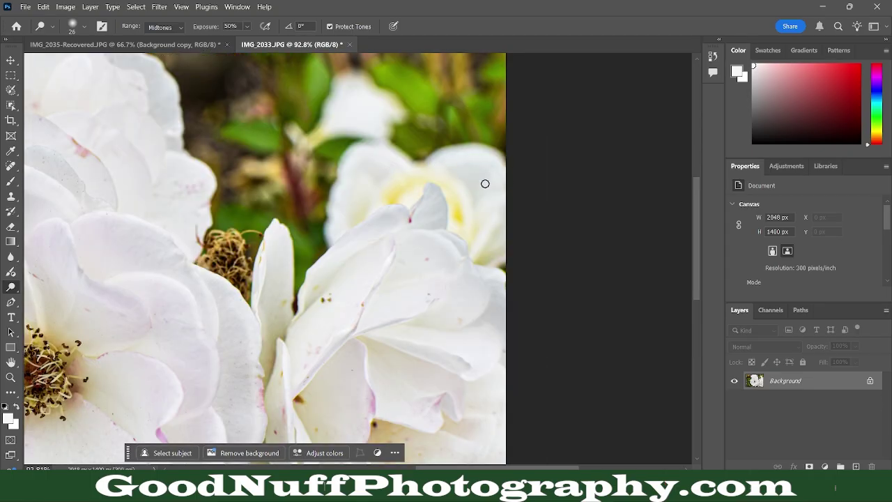
pyautogui.scroll(-3, 485, 183)
pyautogui.scroll(1, 485, 183)
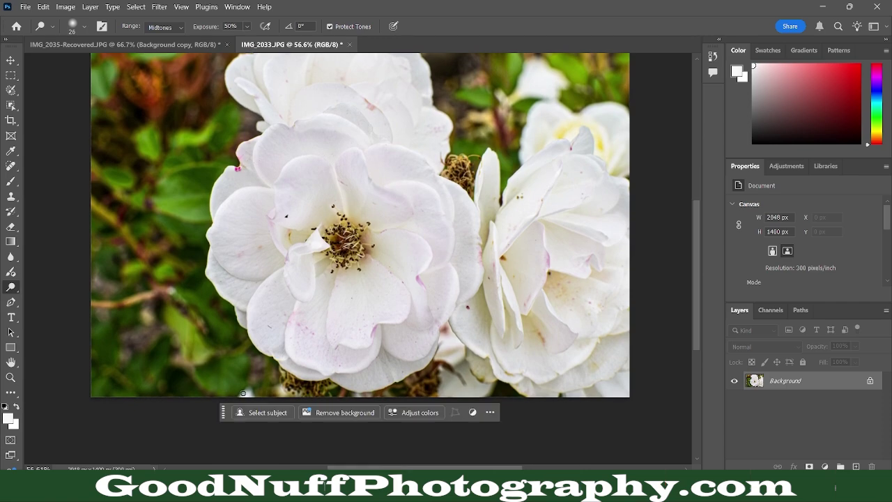
# - Switch from the Dodge tool to the Blur tool
pyautogui.click(9, 257)
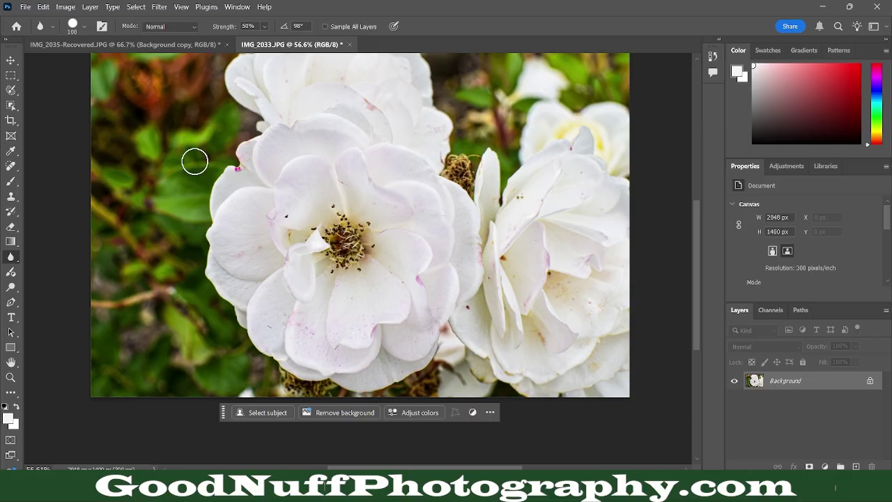
pyautogui.scroll(-1, 195, 161)
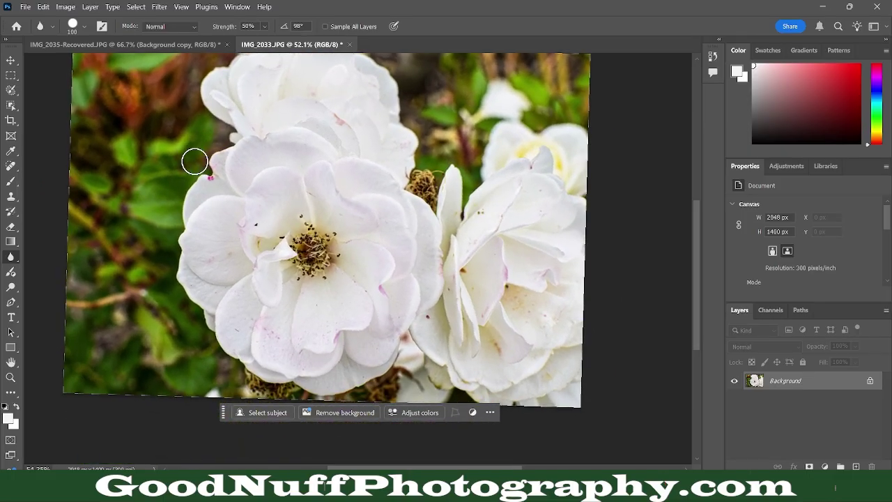
pyautogui.scroll(1, 317, 236)
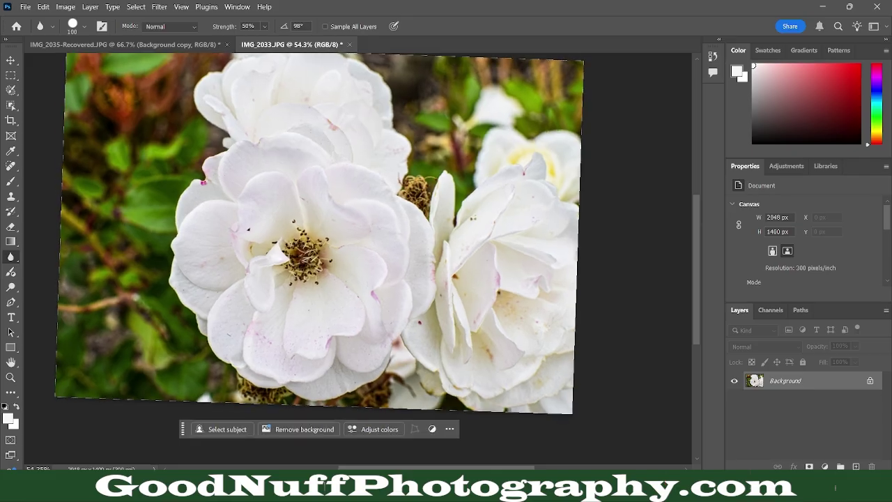
pyautogui.scroll(-1, 317, 235)
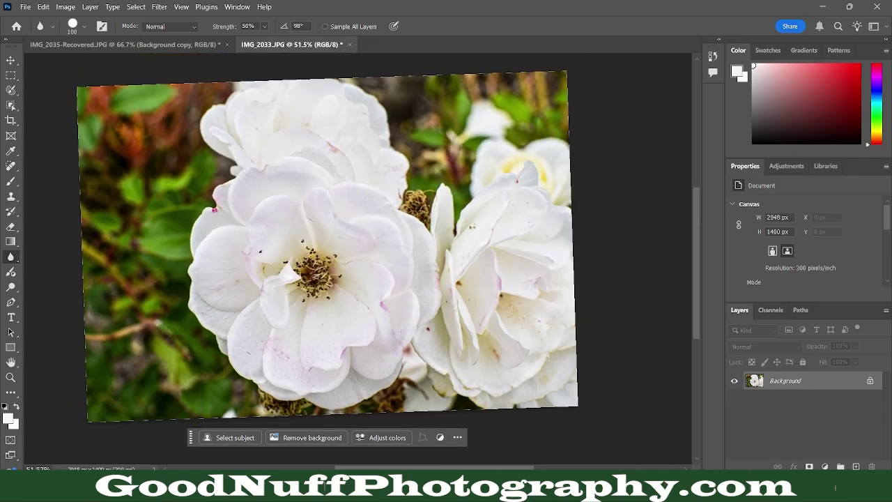
pyautogui.scroll(-1, 317, 236)
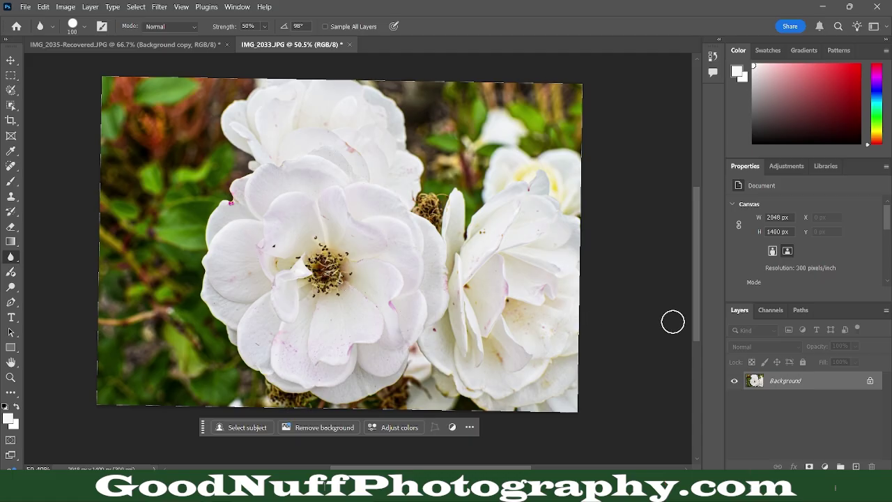
# - Duplicate the Background layer as "Background copy" and convert the copy to a smart object
pyautogui.rightClick(780, 390)
pyautogui.click(811, 296)
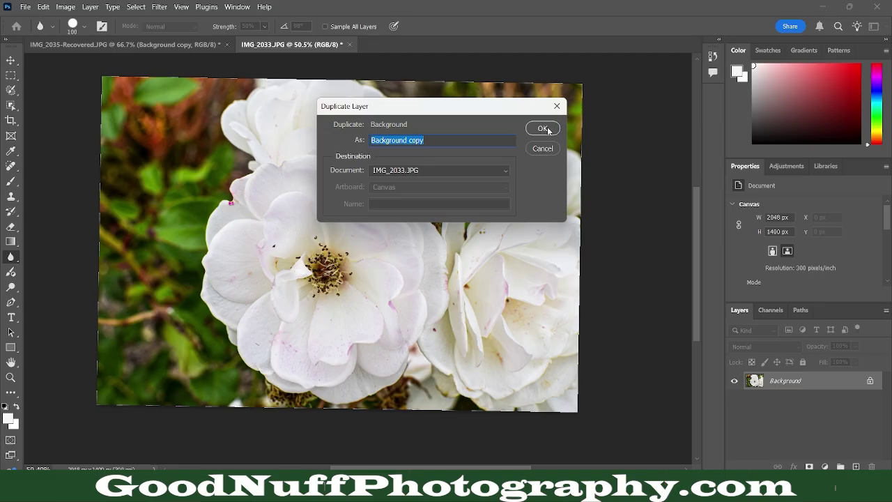
pyautogui.click(543, 128)
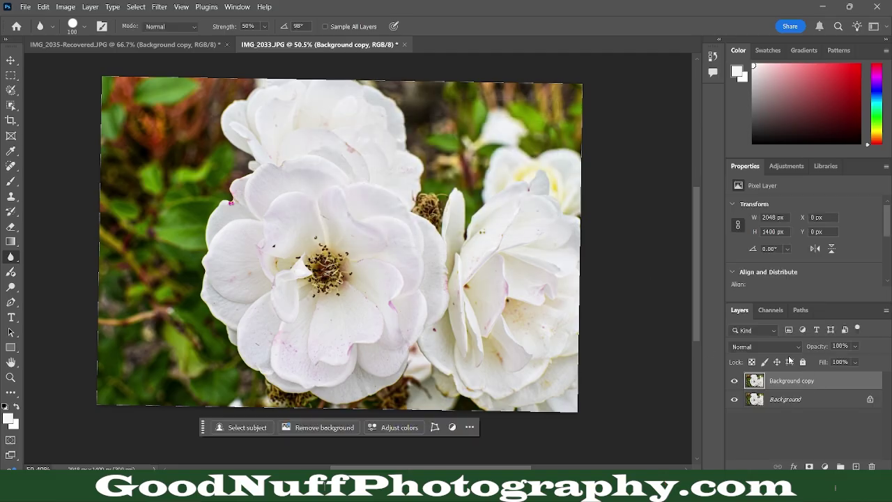
pyautogui.rightClick(806, 383)
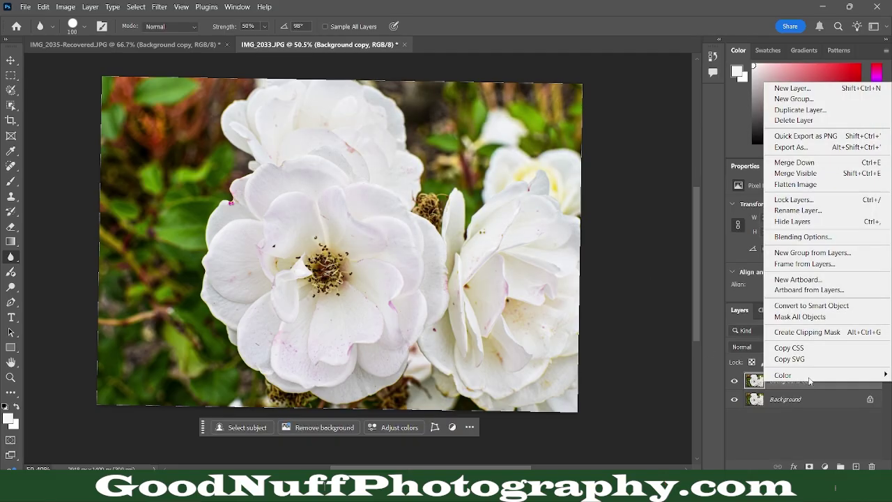
pyautogui.click(828, 307)
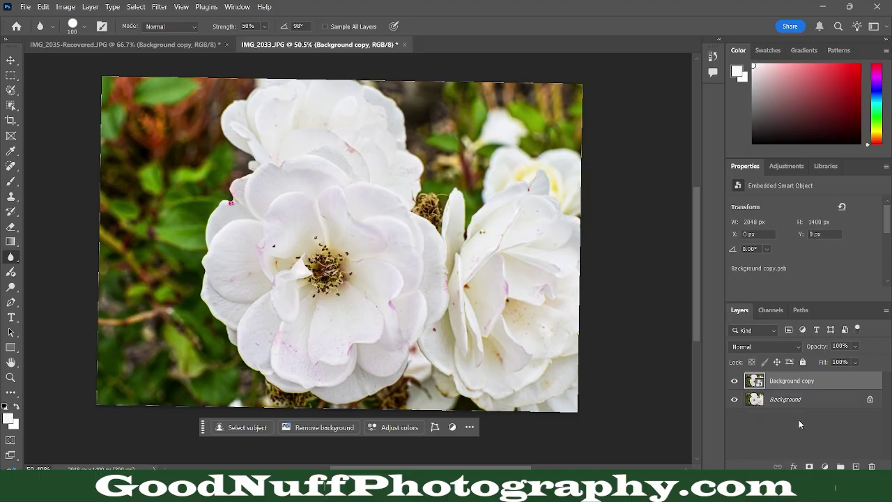
# - Start the Oil Paint filter on the Background copy layer and centre its preview on the large flower's stamens
pyautogui.click(159, 7)
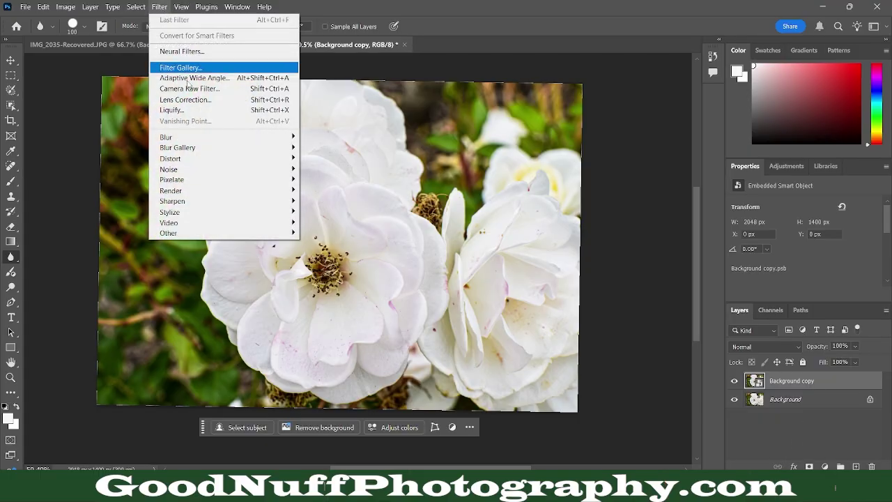
pyautogui.moveTo(188, 214)
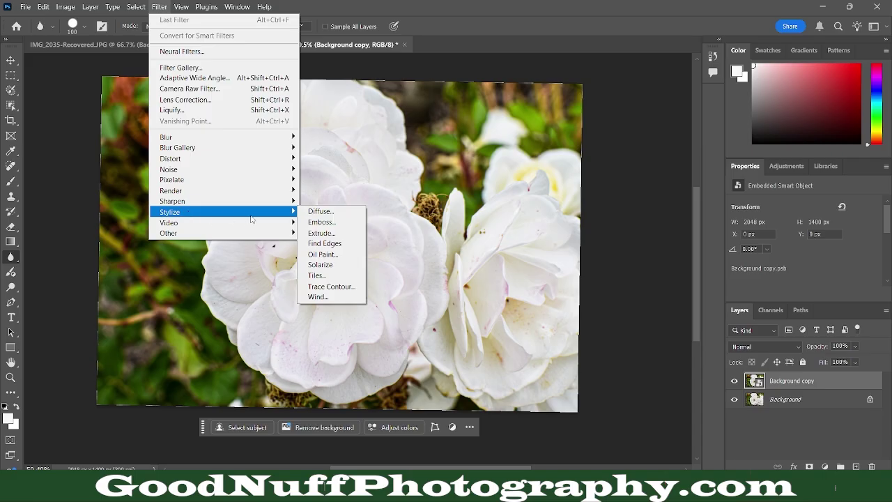
pyautogui.click(345, 255)
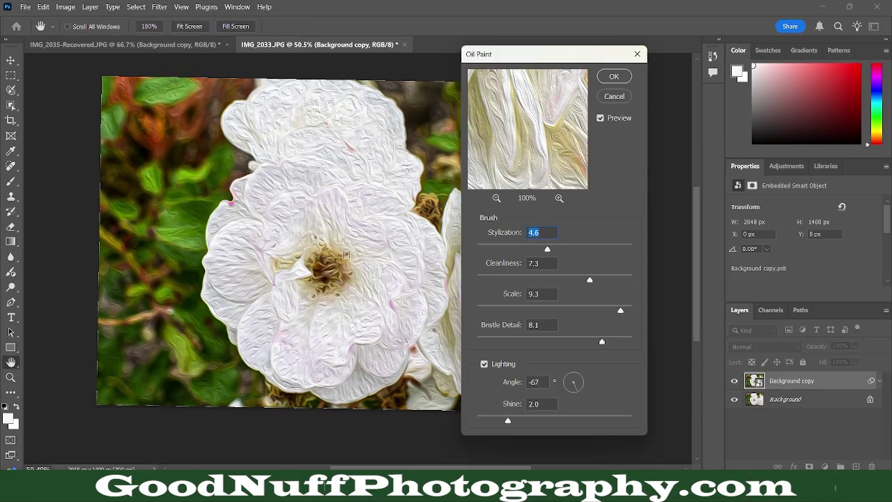
pyautogui.click(323, 265)
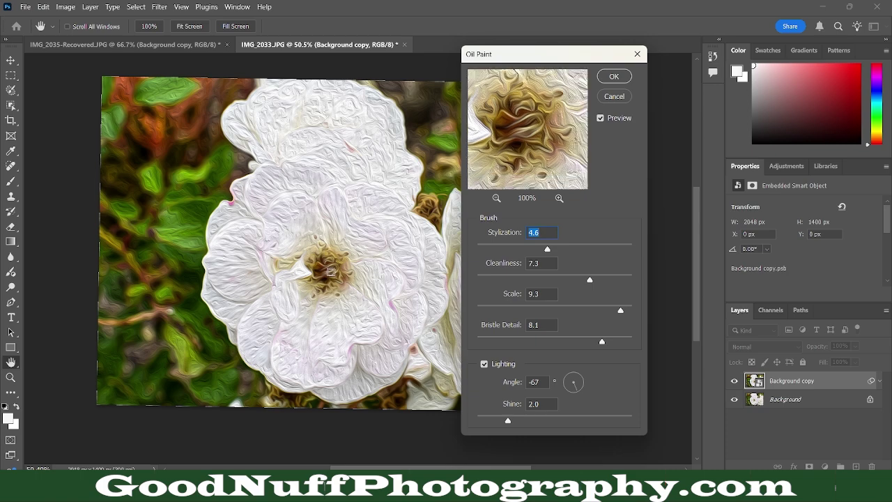
pyautogui.click(322, 272)
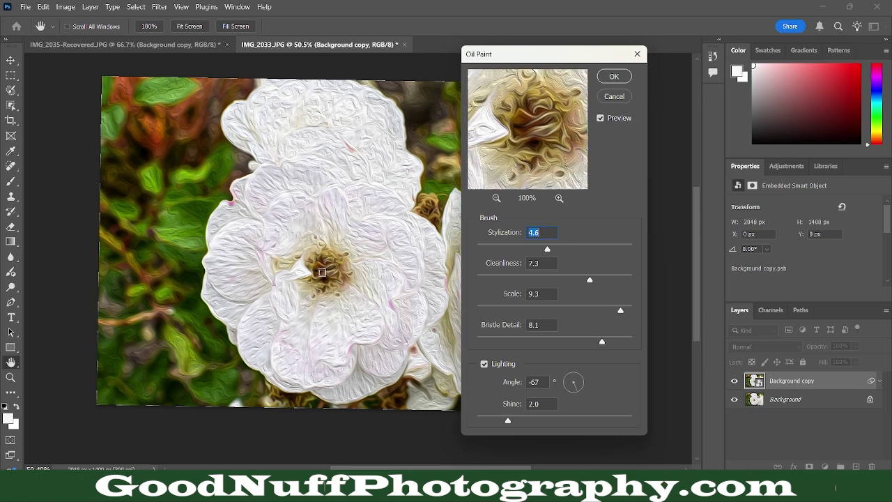
# - Try Oil Paint stylization values between 0.7 and 9.4 with cleanliness at 4.1 and 6.4
pyautogui.click(526, 248)
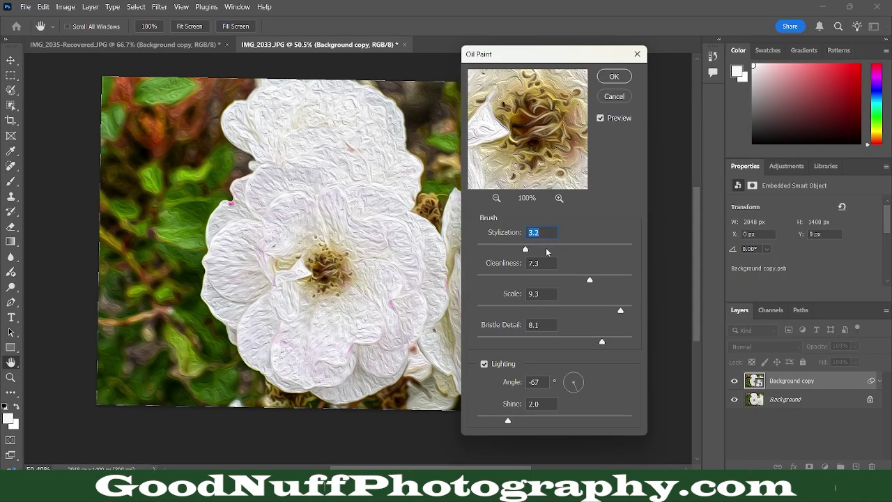
pyautogui.click(621, 247)
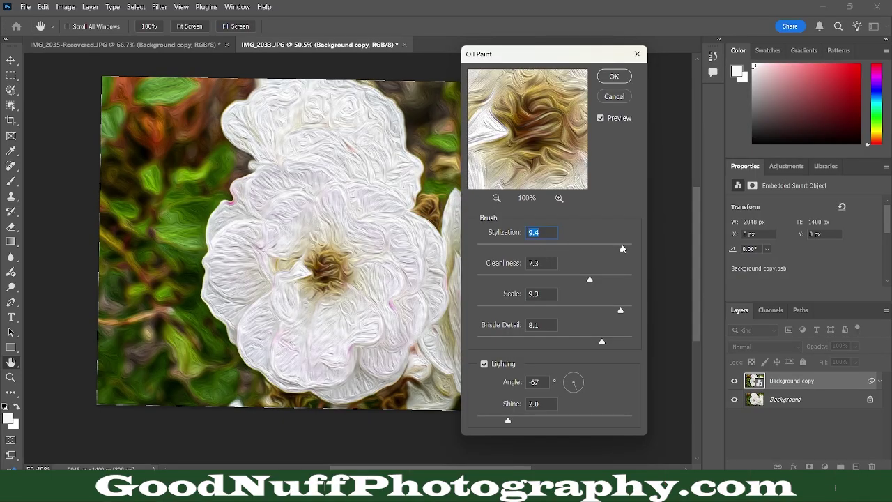
pyautogui.moveTo(590, 278); pyautogui.dragTo(540, 279)
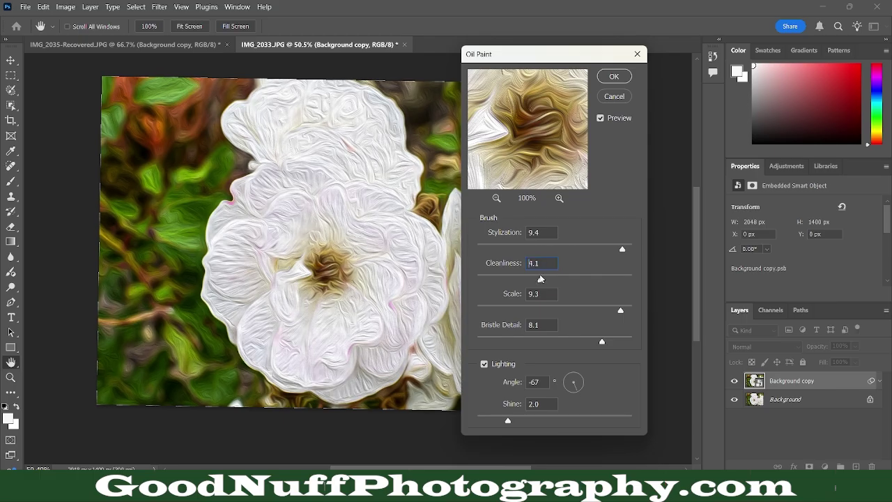
pyautogui.click(524, 248)
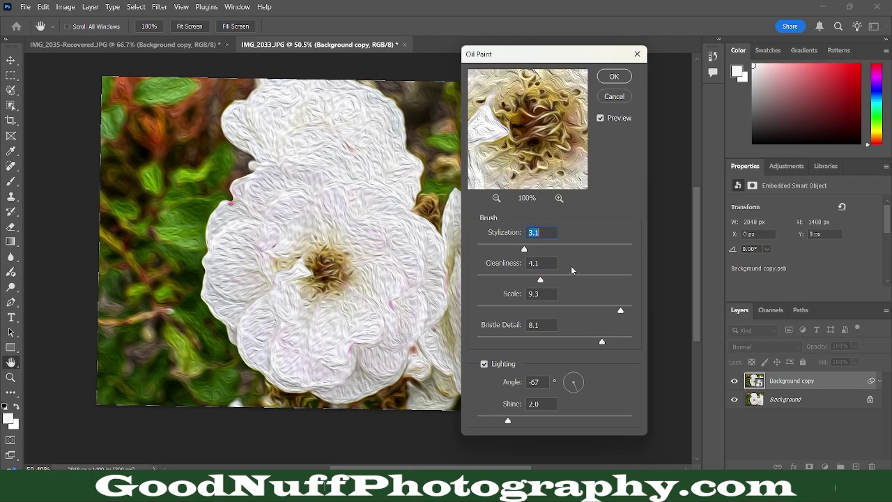
pyautogui.click(576, 278)
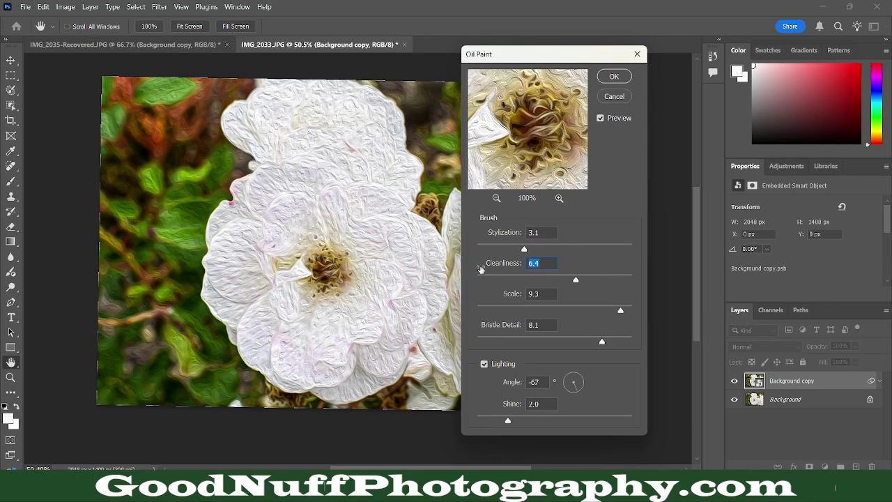
pyautogui.click(582, 245)
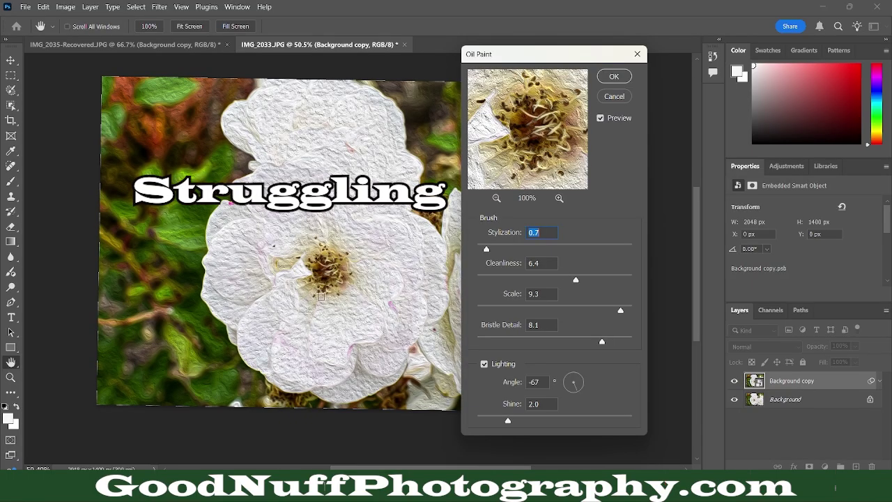
# - Compare the filter preview on the lower petals and the stamens, trying cleanliness 7.0 with stylization 5.1, 7.7 and 6.7
pyautogui.click(316, 314)
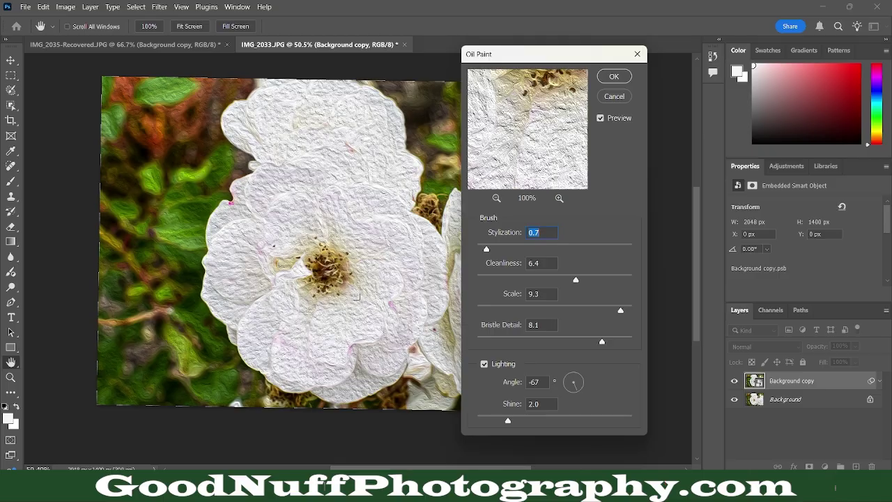
pyautogui.click(585, 280)
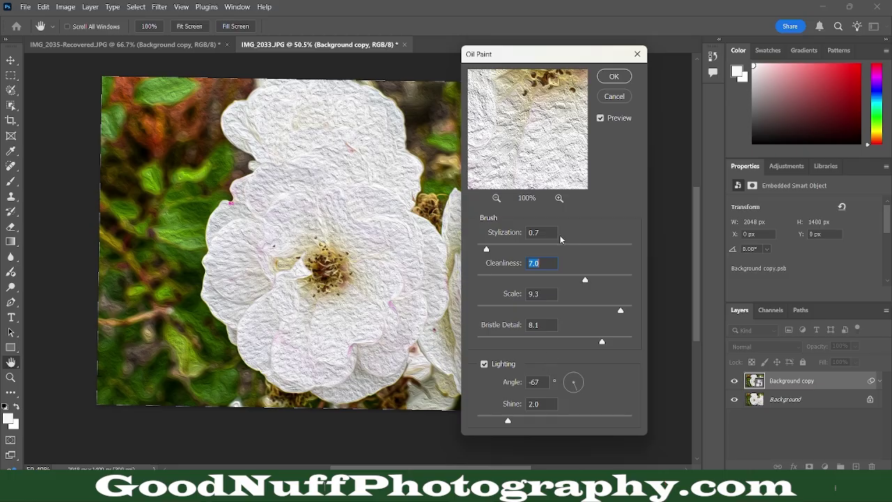
pyautogui.moveTo(488, 248); pyautogui.dragTo(557, 250)
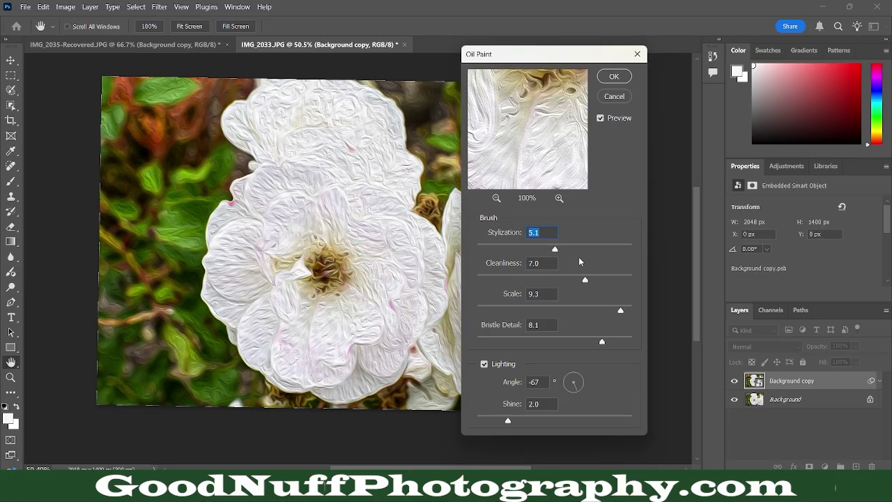
pyautogui.click(596, 245)
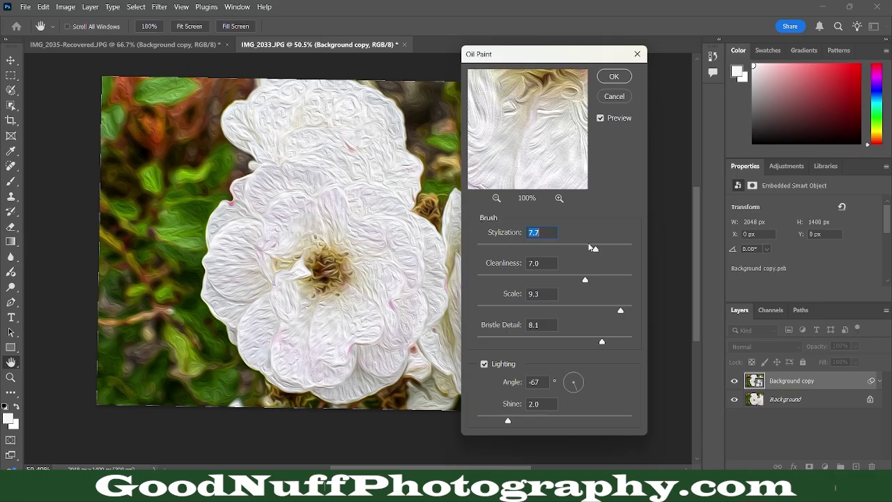
pyautogui.click(322, 266)
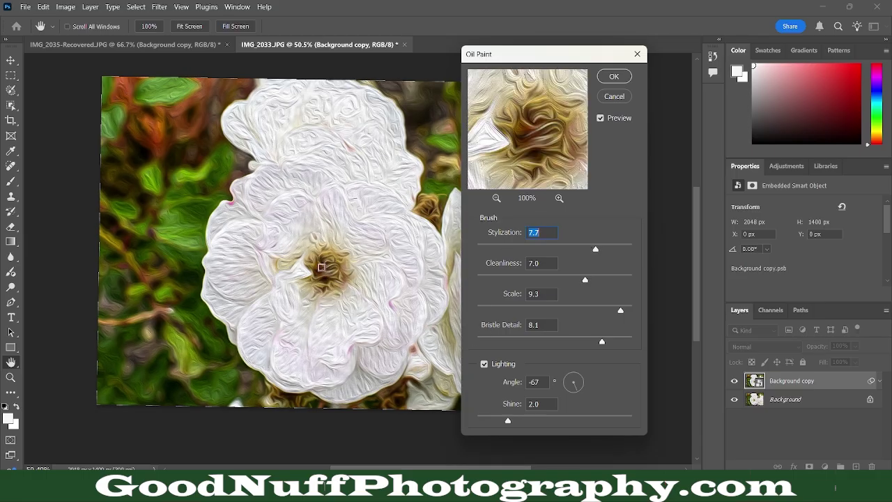
pyautogui.click(579, 245)
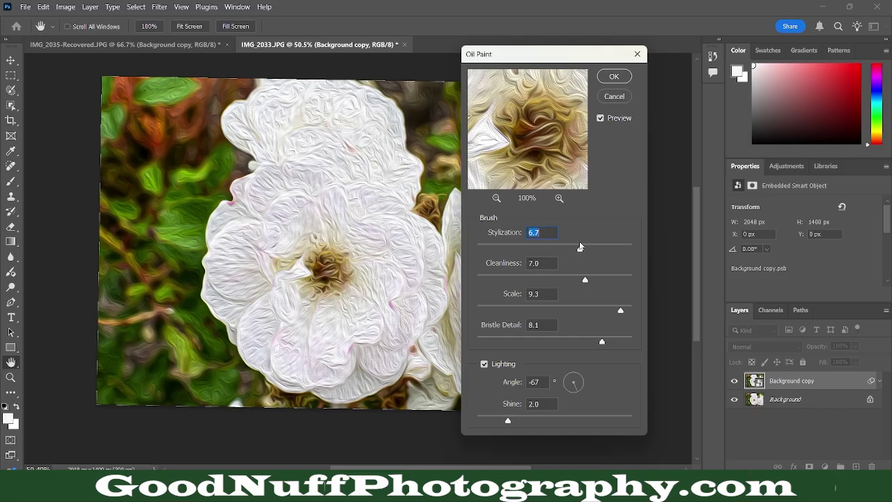
# - Try cleanliness values between 6.3 and 8.6, ending at 6.3, and brush scales of 6.4 and 7.4
pyautogui.click(575, 276)
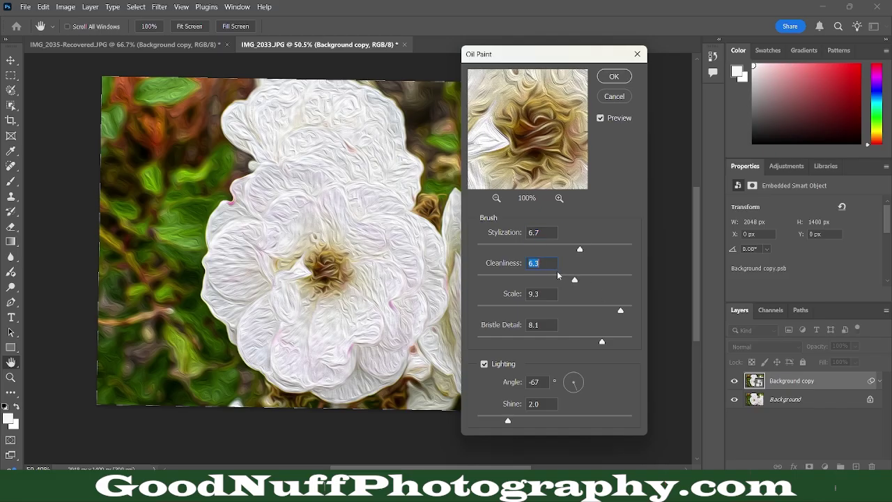
pyautogui.click(611, 277)
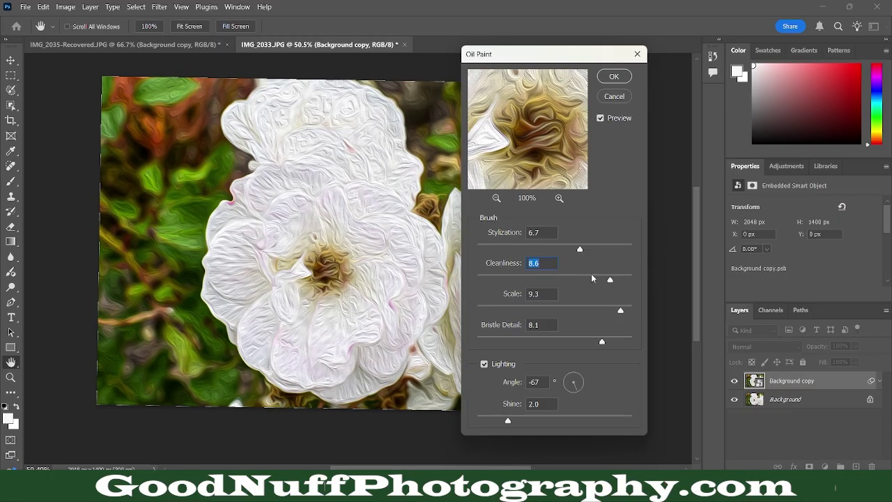
pyautogui.click(592, 277)
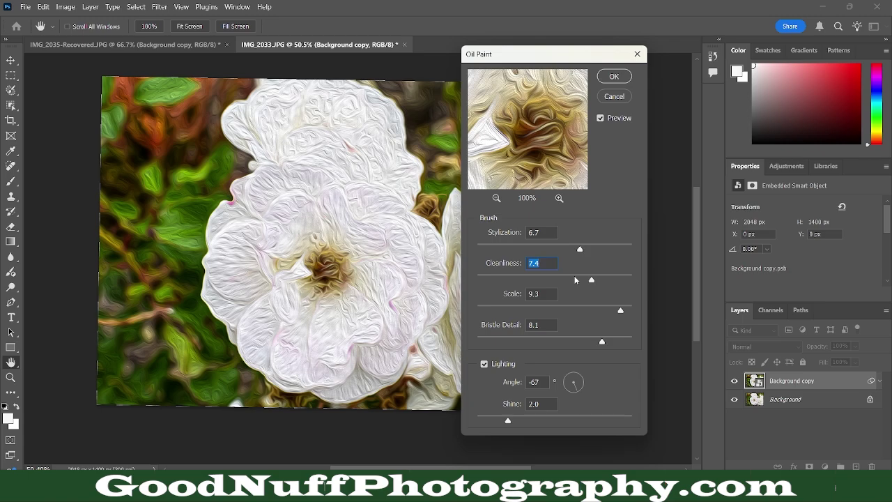
pyautogui.click(574, 279)
pyautogui.click(574, 310)
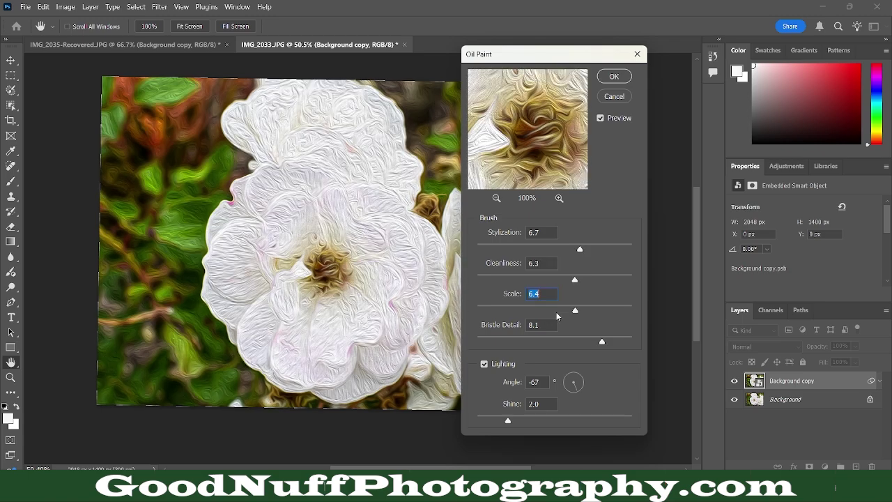
pyautogui.click(592, 310)
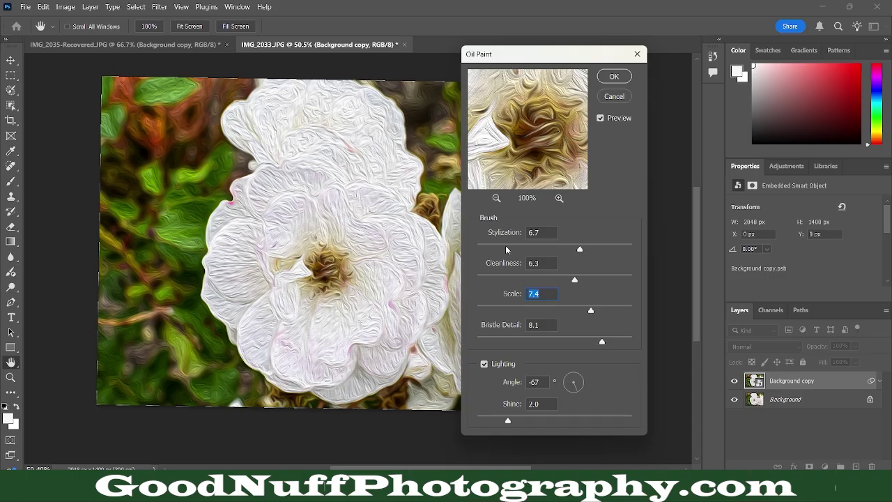
# - Test stylization from 3.9 to 9.3, ending at 6.2, with cleanliness lowered to 2.5 and scale to 5.6
pyautogui.click(602, 245)
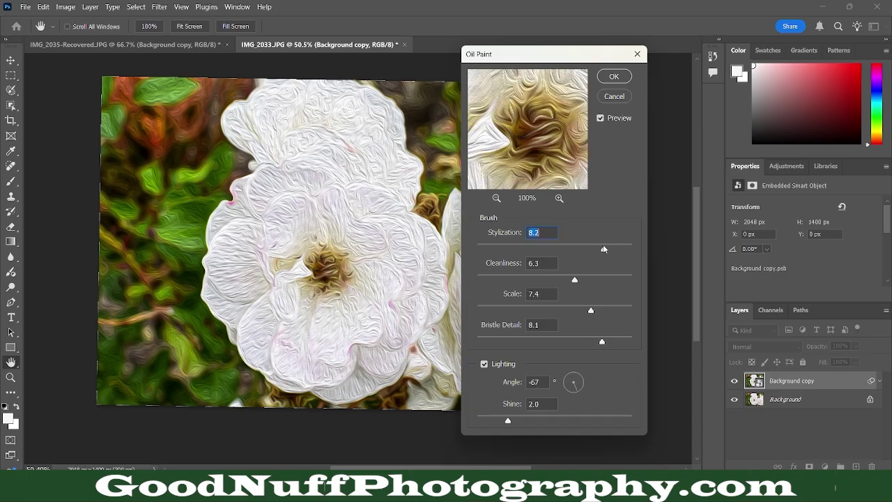
pyautogui.moveTo(489, 245); pyautogui.dragTo(536, 248)
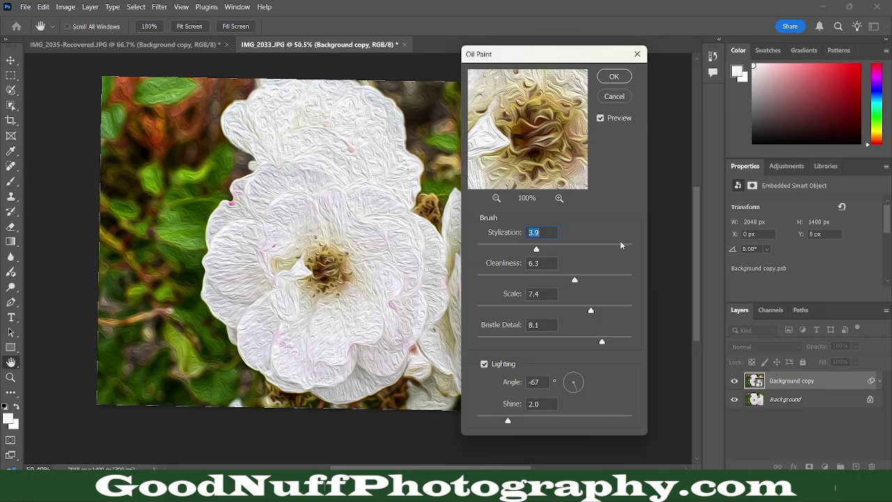
pyautogui.click(621, 245)
pyautogui.moveTo(574, 280); pyautogui.dragTo(554, 279)
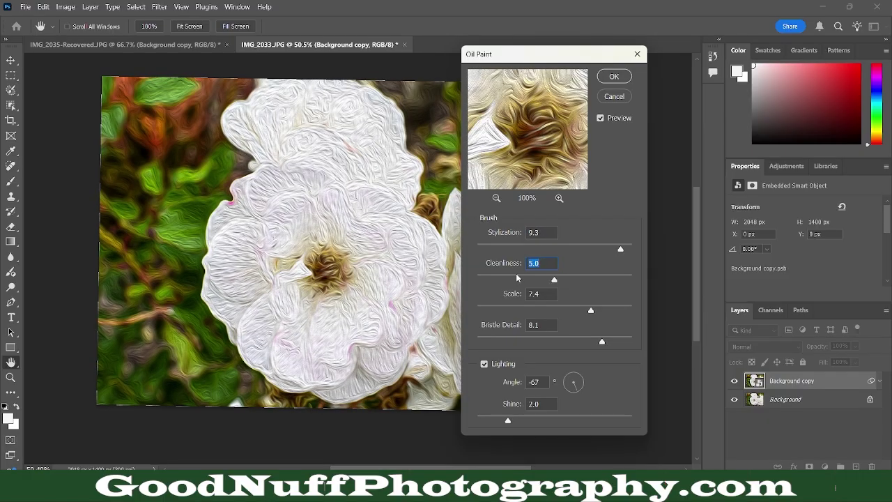
pyautogui.click(516, 278)
pyautogui.moveTo(591, 249); pyautogui.dragTo(572, 249)
pyautogui.click(563, 310)
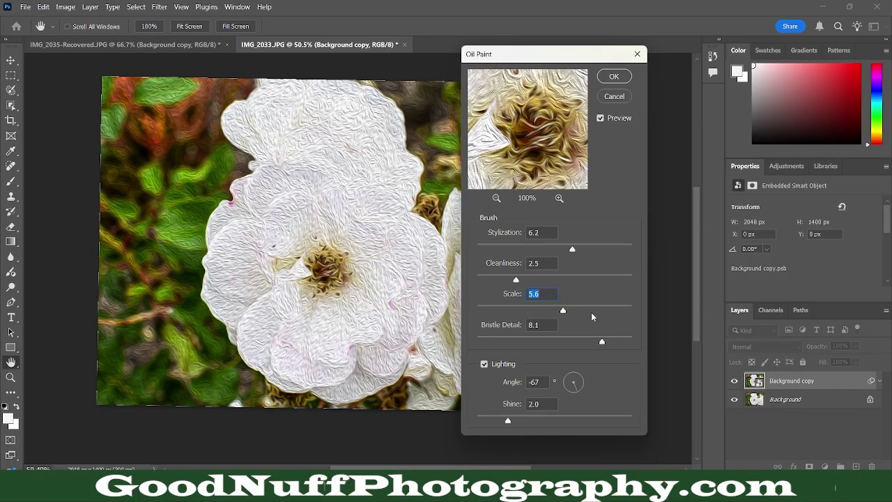
# - Set the Oil Paint scale to 8.3, cleanliness to 6.5 and stylization to 6.8, and apply the filter
pyautogui.click(604, 310)
pyautogui.click(599, 279)
pyautogui.click(577, 278)
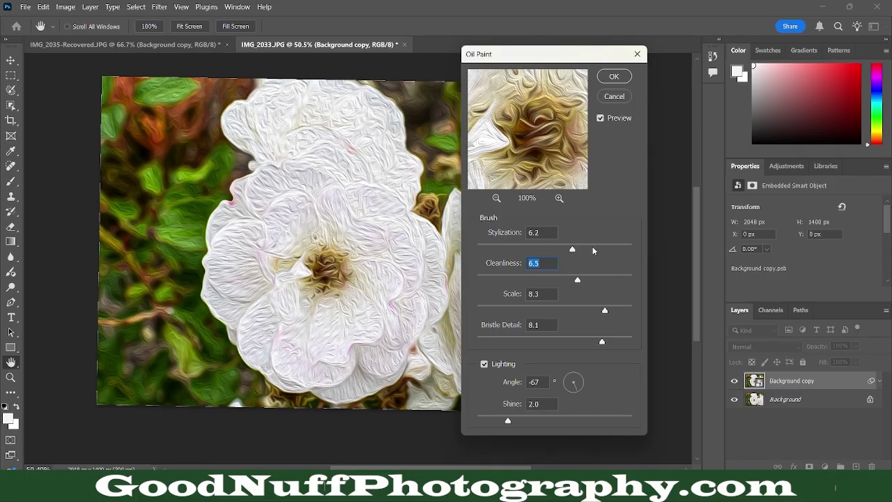
pyautogui.click(582, 246)
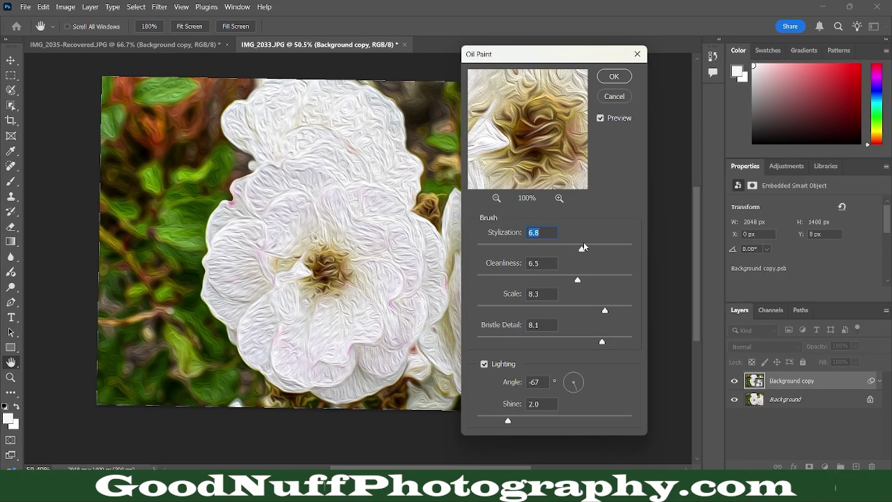
pyautogui.click(616, 77)
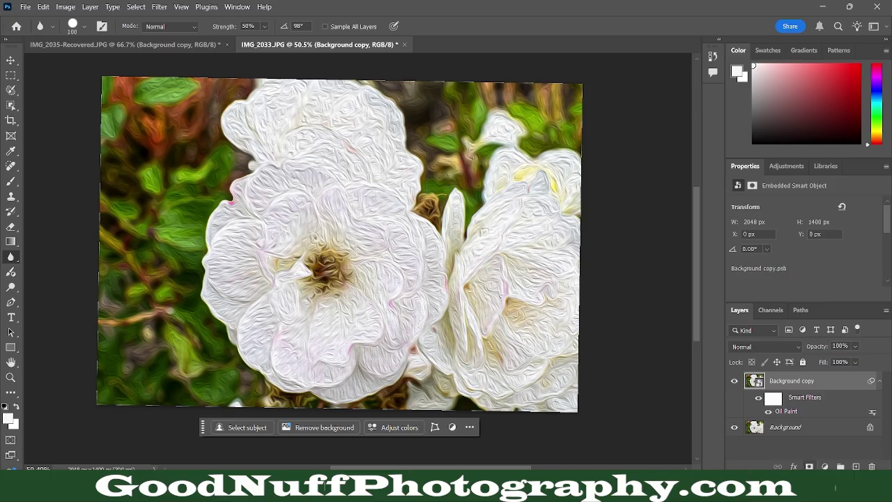
# - Add a layer mask inverted to black on Background copy and set the Brush tool to 25 px size and 25% opacity
pyautogui.click(809, 466)
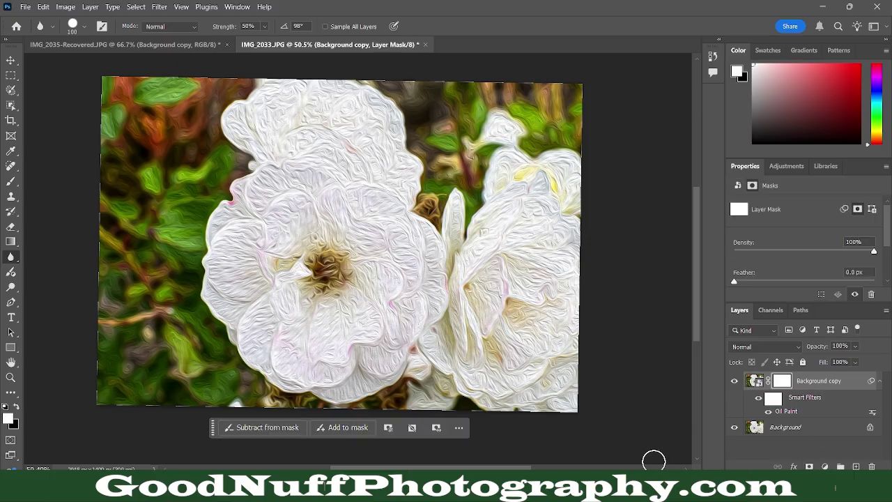
pyautogui.hotkey('ctrl', 'i')
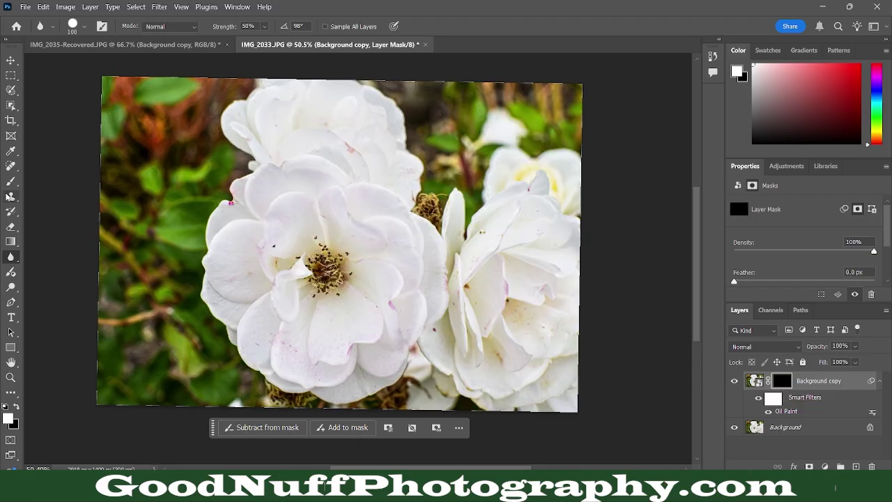
pyautogui.click(10, 180)
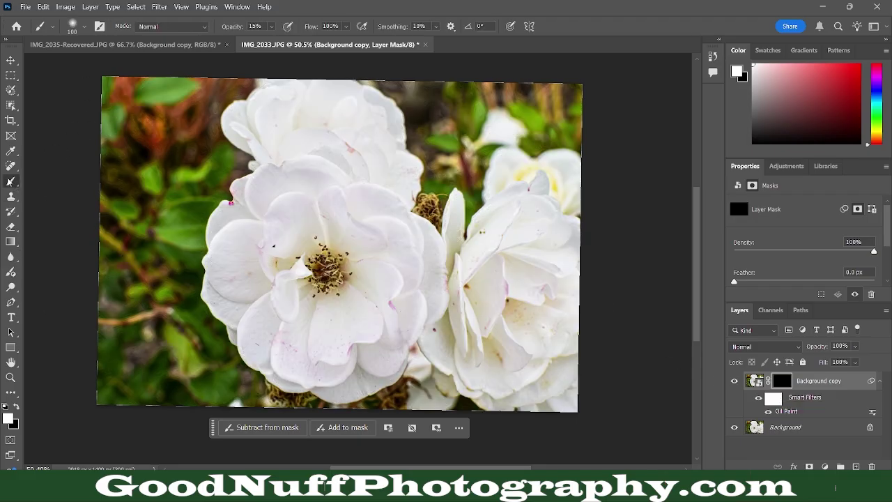
pyautogui.click(73, 26)
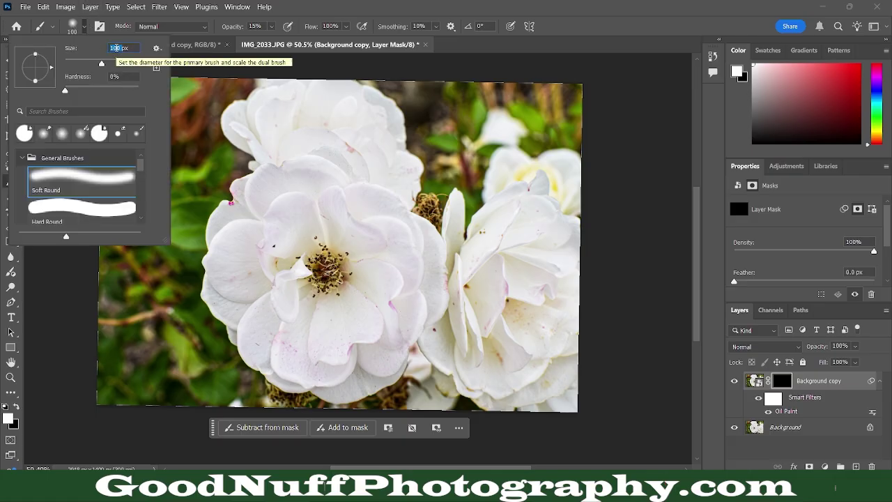
pyautogui.write('25')
pyautogui.press('Return')
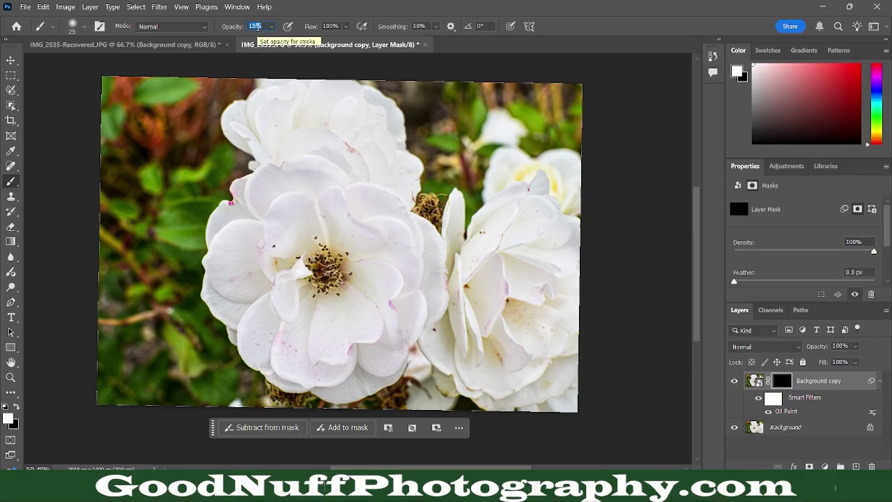
pyautogui.write('25')
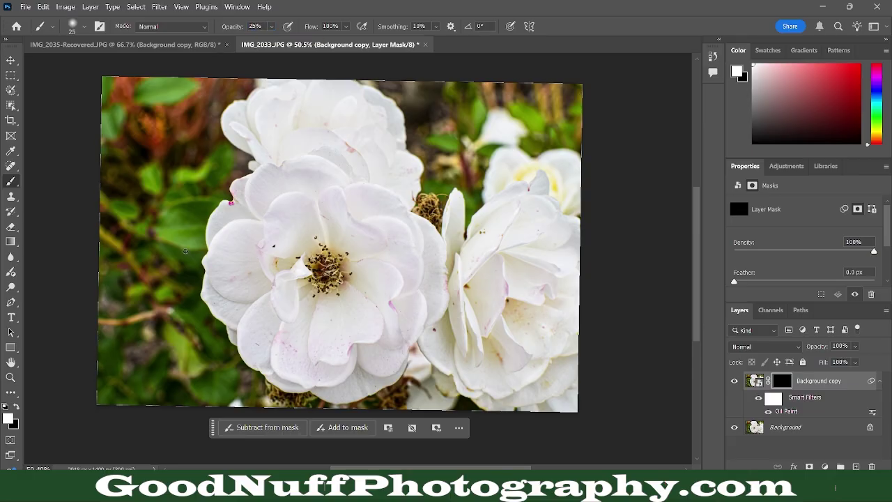
# - Paint white on the mask over the large flower's stamens and the petal directly below them to bring in the oil paint effect
pyautogui.scroll(5, 186, 251)
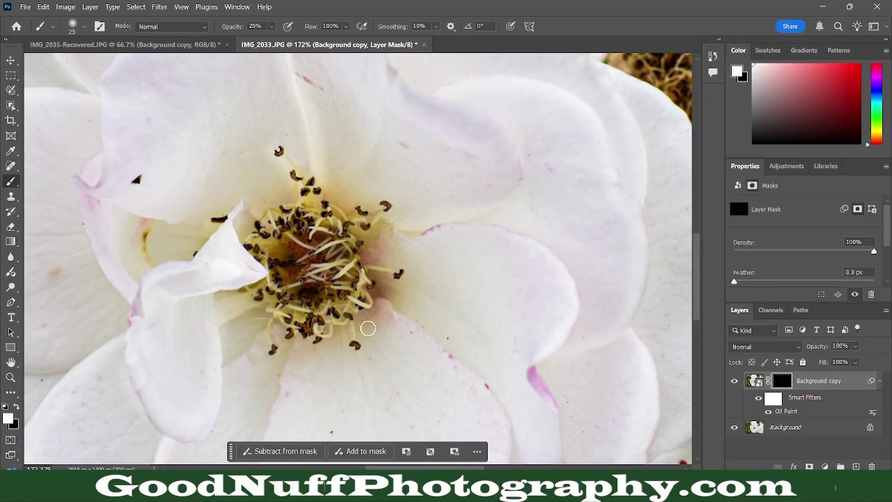
pyautogui.moveTo(374, 277)
pyautogui.mouseDown()
pyautogui.moveTo(397, 282)
pyautogui.moveTo(370, 298)
pyautogui.moveTo(337, 292)
pyautogui.moveTo(339, 279)
pyautogui.moveTo(357, 273)
pyautogui.moveTo(306, 317)
pyautogui.mouseUp()
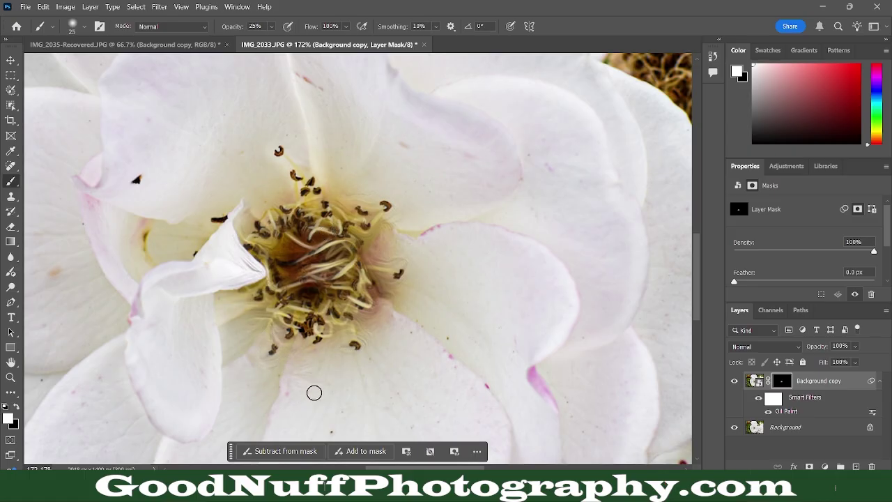
pyautogui.moveTo(367, 350)
pyautogui.mouseDown()
pyautogui.moveTo(385, 401)
pyautogui.moveTo(386, 354)
pyautogui.moveTo(398, 327)
pyautogui.moveTo(446, 357)
pyautogui.moveTo(363, 326)
pyautogui.moveTo(375, 355)
pyautogui.mouseUp()
# - Paint white on the mask over the large flower's remaining lower petals and the petals to the right of its center
pyautogui.scroll(-5, 375, 355)
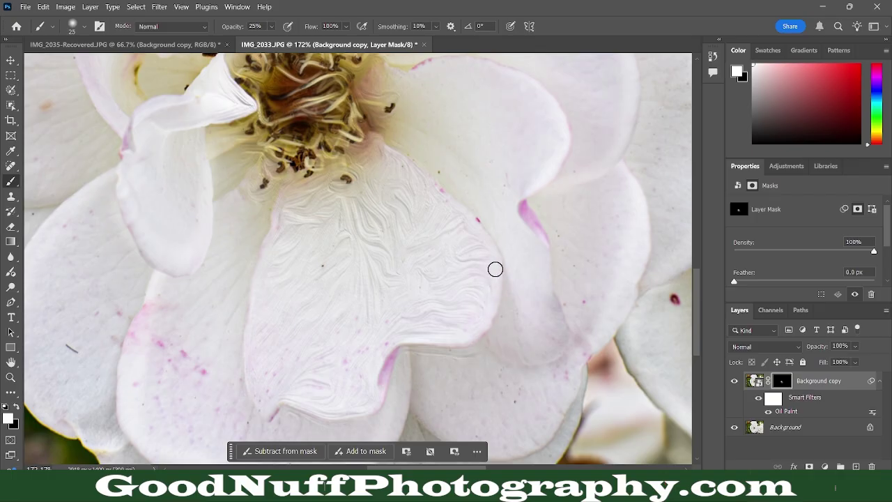
pyautogui.moveTo(429, 173)
pyautogui.mouseDown()
pyautogui.moveTo(370, 131)
pyautogui.moveTo(424, 106)
pyautogui.moveTo(386, 131)
pyautogui.moveTo(366, 129)
pyautogui.moveTo(350, 112)
pyautogui.moveTo(425, 100)
pyautogui.mouseUp()
pyautogui.moveTo(524, 290)
pyautogui.mouseDown()
pyautogui.moveTo(514, 350)
pyautogui.moveTo(526, 326)
pyautogui.moveTo(545, 124)
pyautogui.moveTo(479, 87)
pyautogui.moveTo(454, 102)
pyautogui.moveTo(503, 288)
pyautogui.mouseUp()
pyautogui.scroll(-3, 498, 276)
pyautogui.hscroll(1, 497, 277)
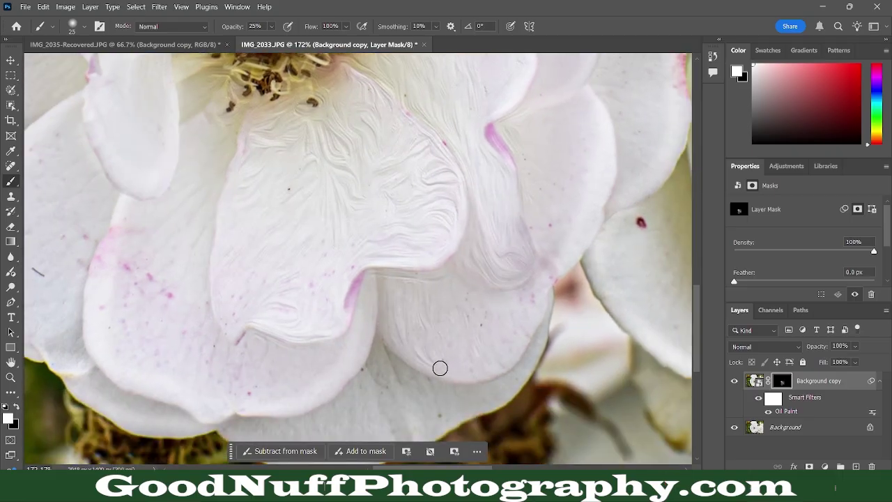
pyautogui.moveTo(544, 216)
pyautogui.mouseDown()
pyautogui.moveTo(552, 141)
pyautogui.moveTo(570, 142)
pyautogui.moveTo(550, 142)
pyautogui.moveTo(584, 198)
pyautogui.moveTo(548, 230)
pyautogui.moveTo(540, 279)
pyautogui.moveTo(540, 206)
pyautogui.moveTo(512, 129)
pyautogui.moveTo(483, 158)
pyautogui.moveTo(501, 145)
pyautogui.mouseUp()
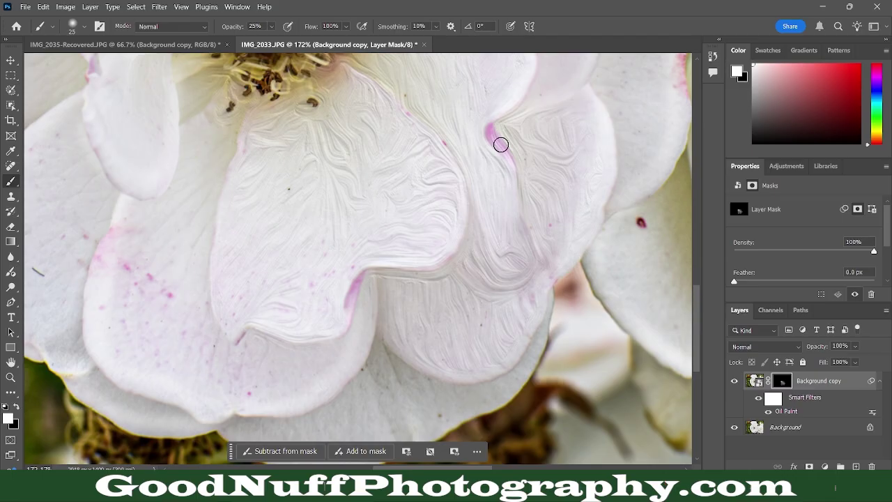
pyautogui.scroll(2, 501, 144)
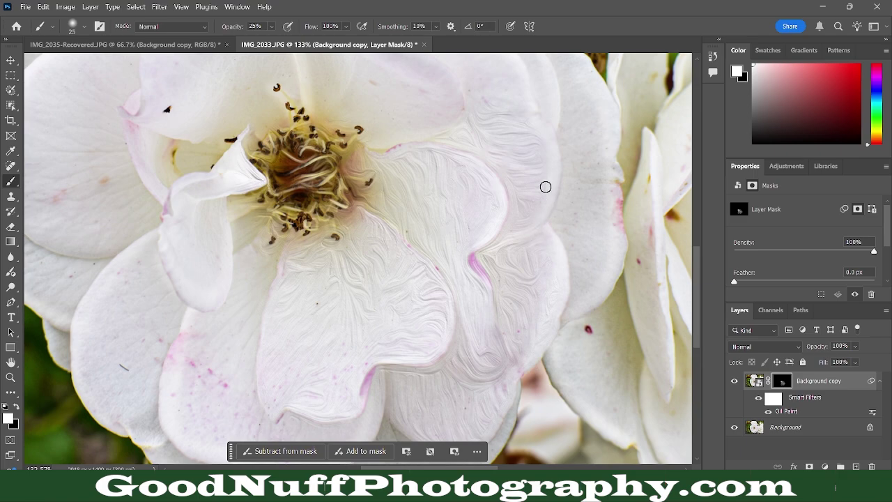
# - Paint the oil paint effect into the large flower's upper and left petals, out to their edges
pyautogui.scroll(1, 521, 170)
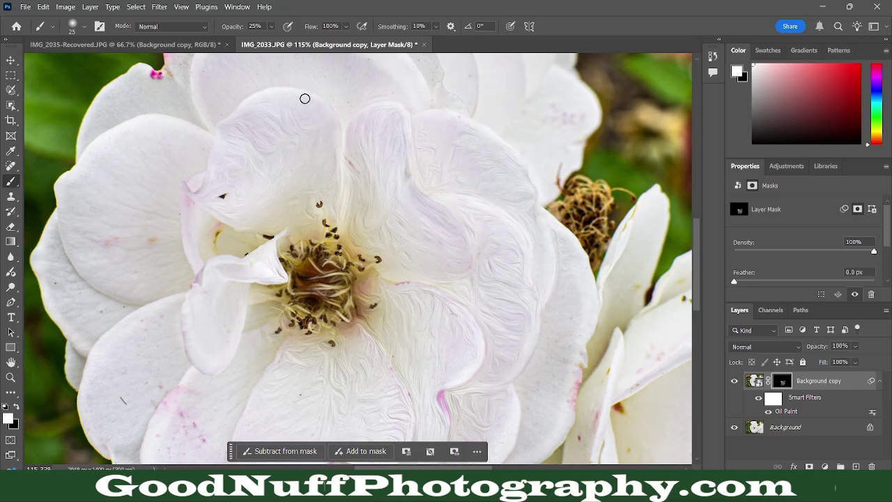
pyautogui.moveTo(221, 199)
pyautogui.mouseDown()
pyautogui.moveTo(203, 260)
pyautogui.moveTo(263, 239)
pyautogui.moveTo(269, 276)
pyautogui.moveTo(225, 295)
pyautogui.mouseUp()
pyautogui.scroll(-4, 262, 288)
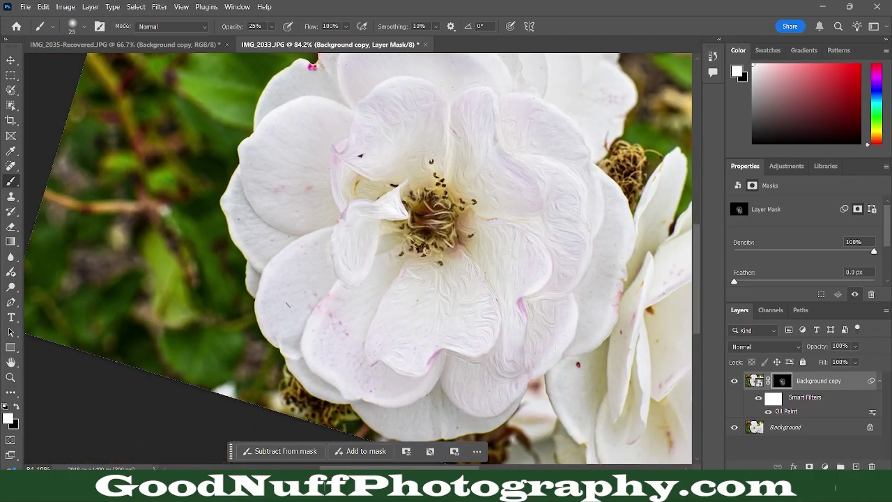
pyautogui.scroll(3, 282, 302)
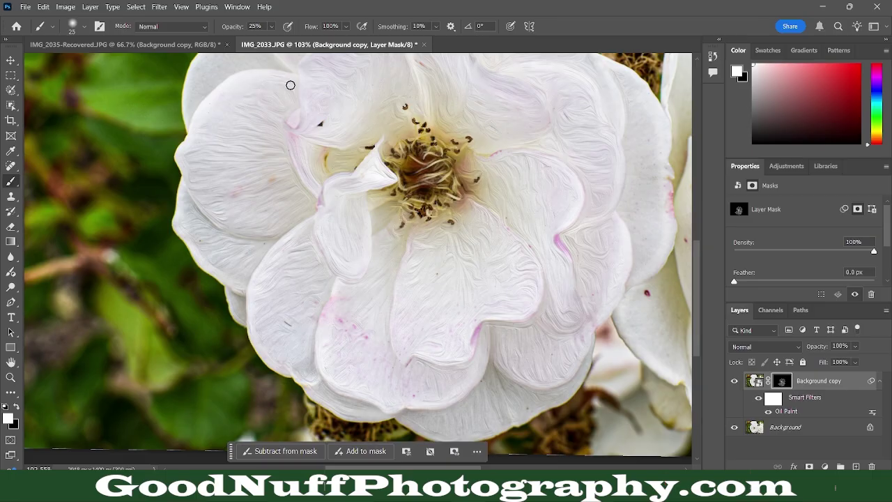
pyautogui.scroll(5, 237, 98)
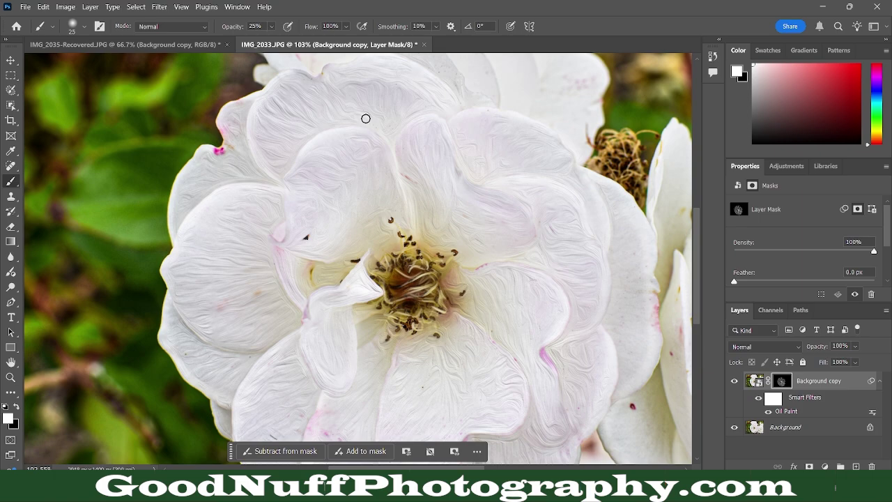
pyautogui.scroll(-4, 365, 118)
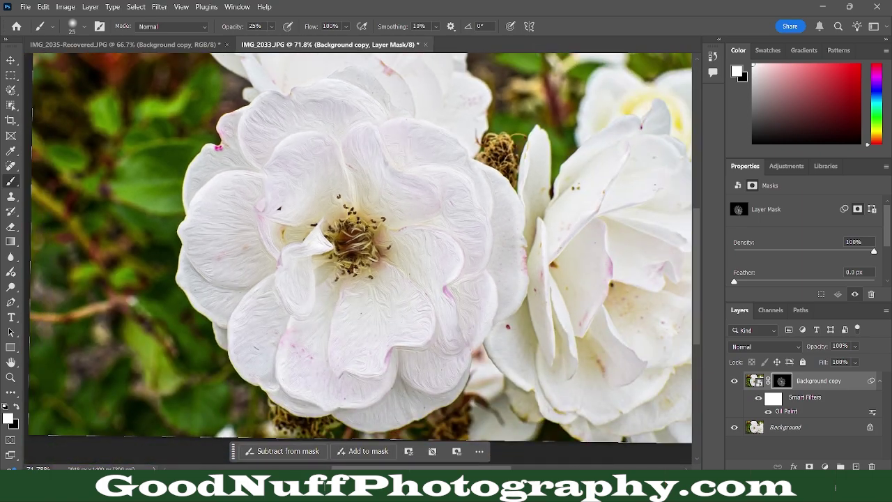
pyautogui.scroll(-3, 365, 118)
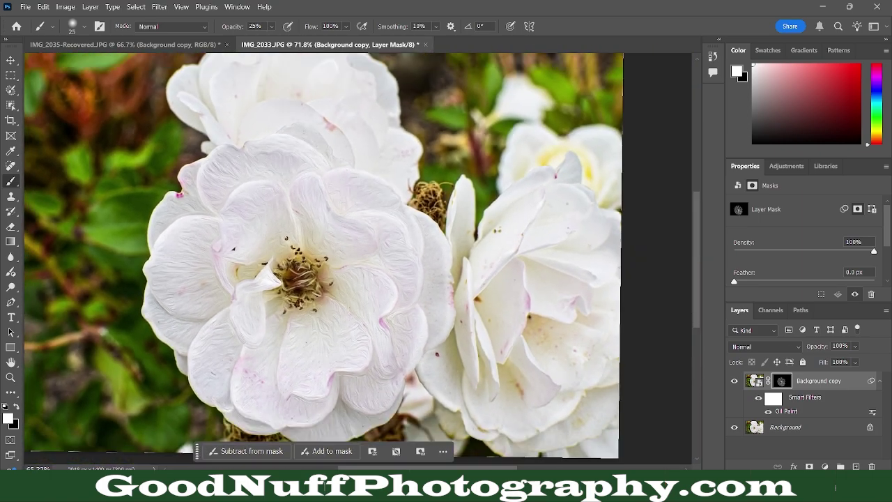
# - Paint the mask white over the large flower's right outer petal and the lower and central petals of the right-hand flower
pyautogui.scroll(8, 419, 277)
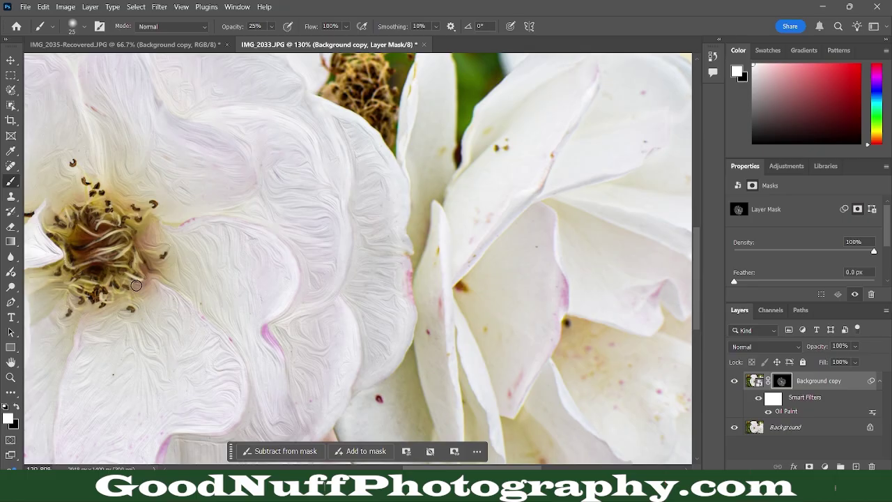
pyautogui.scroll(-5, 136, 285)
pyautogui.hscroll(5, 136, 285)
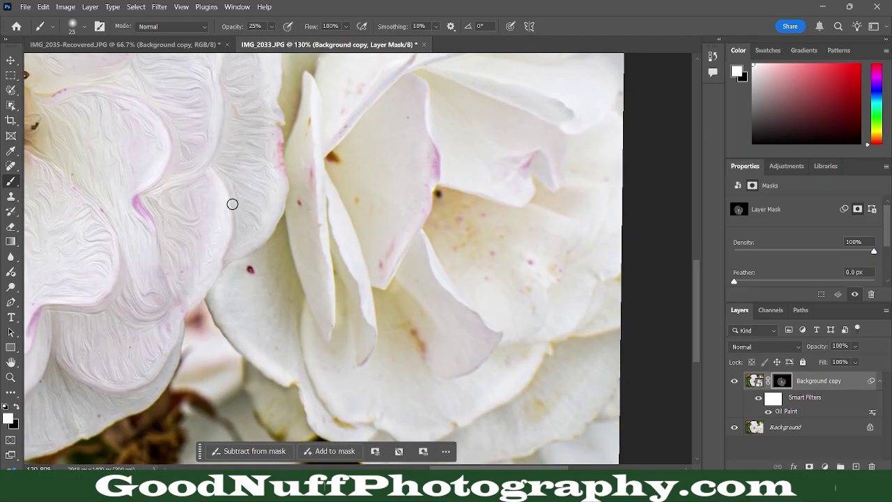
pyautogui.moveTo(286, 375)
pyautogui.mouseDown()
pyautogui.moveTo(305, 282)
pyautogui.moveTo(307, 329)
pyautogui.moveTo(299, 346)
pyautogui.moveTo(290, 342)
pyautogui.moveTo(366, 403)
pyautogui.moveTo(344, 432)
pyautogui.mouseUp()
pyautogui.scroll(-3, 378, 388)
pyautogui.moveTo(378, 389)
pyautogui.mouseDown()
pyautogui.moveTo(292, 361)
pyautogui.moveTo(324, 337)
pyautogui.moveTo(378, 326)
pyautogui.moveTo(400, 334)
pyautogui.moveTo(501, 304)
pyautogui.moveTo(518, 325)
pyautogui.moveTo(409, 347)
pyautogui.moveTo(356, 278)
pyautogui.moveTo(402, 250)
pyautogui.moveTo(389, 284)
pyautogui.moveTo(384, 260)
pyautogui.moveTo(377, 307)
pyautogui.moveTo(393, 221)
pyautogui.moveTo(442, 272)
pyautogui.moveTo(420, 204)
pyautogui.moveTo(435, 251)
pyautogui.moveTo(394, 234)
pyautogui.moveTo(340, 232)
pyautogui.moveTo(338, 240)
pyautogui.moveTo(276, 96)
pyautogui.moveTo(311, 205)
pyautogui.moveTo(326, 119)
pyautogui.moveTo(327, 186)
pyautogui.moveTo(350, 281)
pyautogui.moveTo(346, 195)
pyautogui.moveTo(359, 89)
pyautogui.moveTo(381, 80)
pyautogui.moveTo(392, 210)
pyautogui.moveTo(429, 241)
pyautogui.moveTo(429, 196)
pyautogui.moveTo(496, 164)
pyautogui.moveTo(485, 190)
pyautogui.moveTo(452, 220)
pyautogui.moveTo(493, 296)
pyautogui.mouseUp()
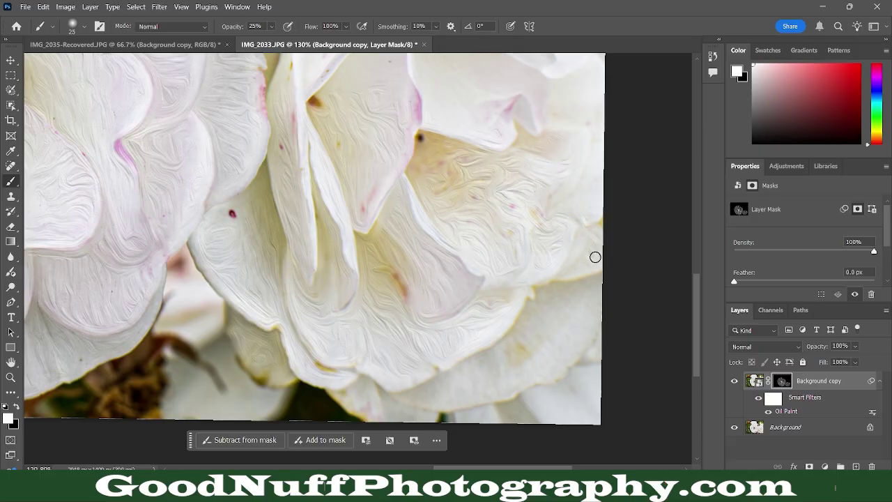
# - Paint the oil paint effect into the right-hand flower's upper petals and the upright petal beside the dried seed head
pyautogui.scroll(-8, 561, 187)
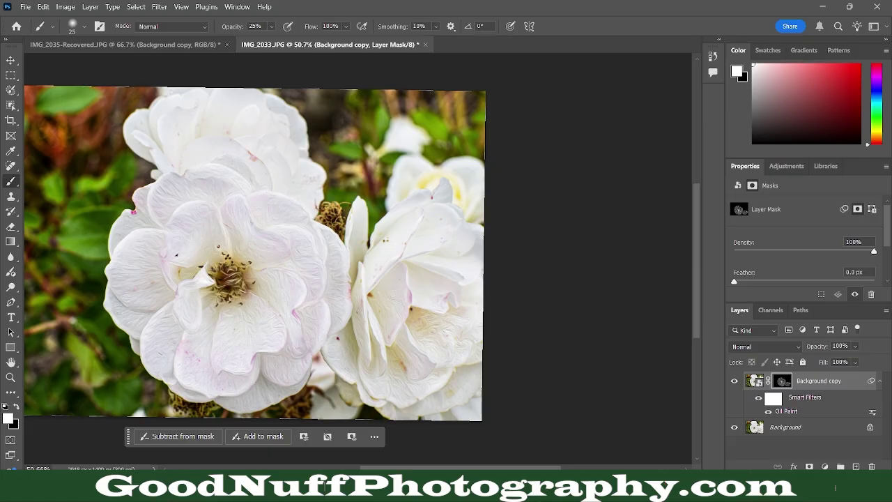
pyautogui.scroll(6, 464, 314)
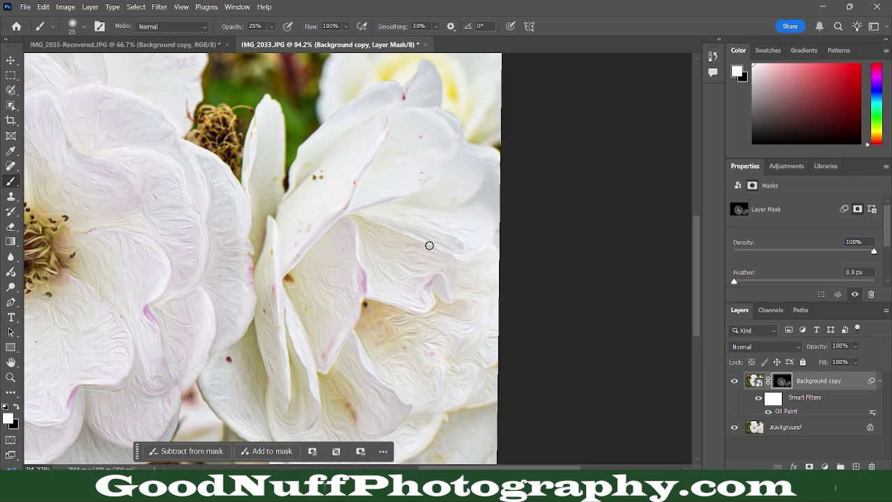
pyautogui.scroll(-3, 429, 245)
pyautogui.scroll(3, 430, 245)
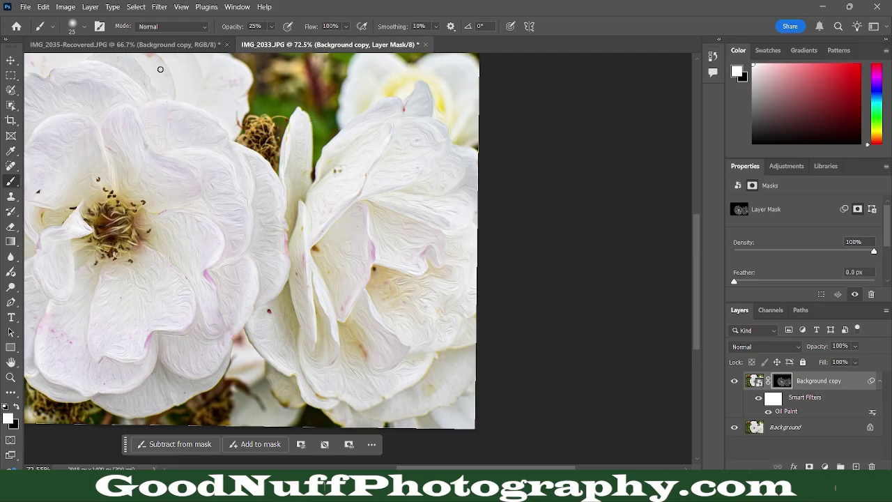
pyautogui.scroll(4, 160, 70)
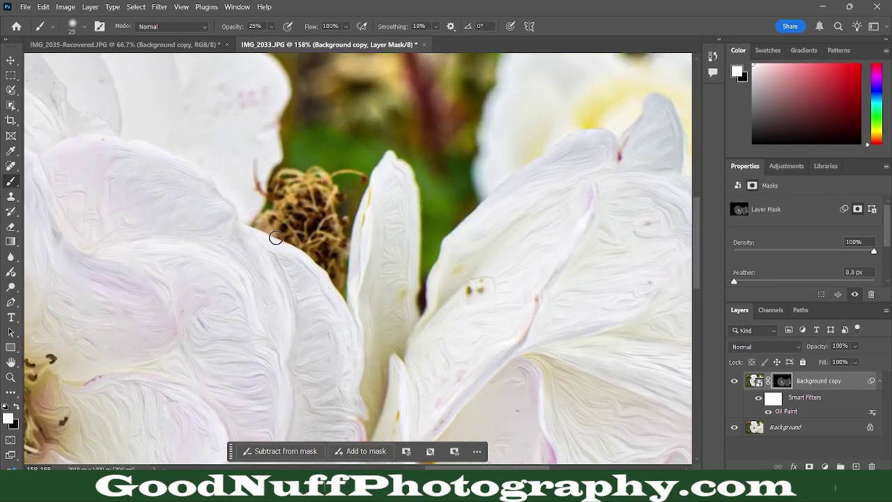
pyautogui.scroll(-4, 309, 235)
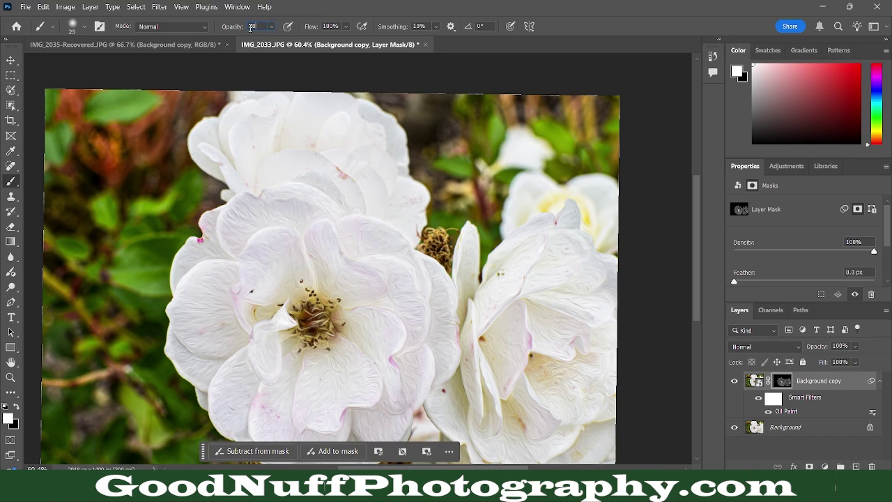
# - Set the brush opacity to 20% and paint white on the mask over the petals of the flower behind the large one
pyautogui.press('Return')
pyautogui.scroll(5, 279, 117)
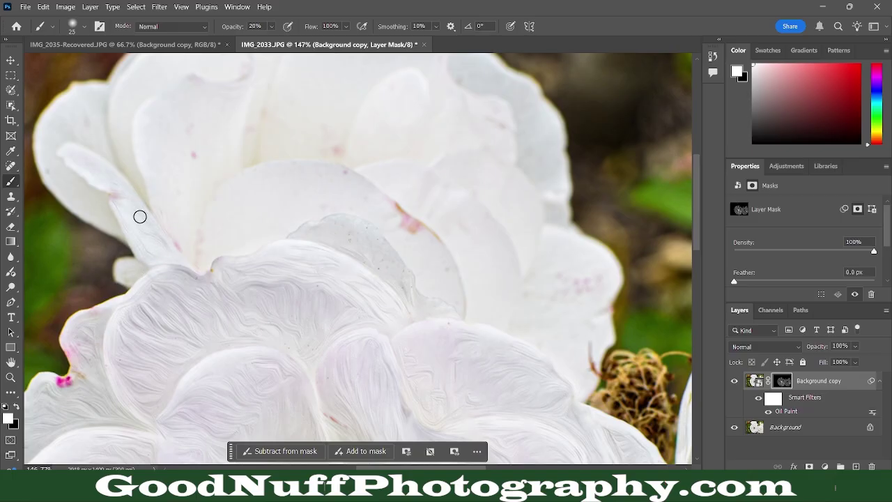
pyautogui.moveTo(72, 167)
pyautogui.mouseDown()
pyautogui.moveTo(60, 127)
pyautogui.moveTo(81, 110)
pyautogui.moveTo(148, 138)
pyautogui.moveTo(180, 181)
pyautogui.moveTo(201, 238)
pyautogui.moveTo(211, 188)
pyautogui.moveTo(237, 227)
pyautogui.moveTo(234, 200)
pyautogui.moveTo(306, 198)
pyautogui.moveTo(253, 225)
pyautogui.moveTo(331, 196)
pyautogui.mouseUp()
pyautogui.moveTo(422, 249)
pyautogui.mouseDown()
pyautogui.moveTo(369, 267)
pyautogui.moveTo(342, 253)
pyautogui.moveTo(462, 310)
pyautogui.moveTo(413, 237)
pyautogui.mouseUp()
pyautogui.moveTo(384, 142)
pyautogui.mouseDown()
pyautogui.moveTo(354, 136)
pyautogui.moveTo(283, 172)
pyautogui.moveTo(242, 174)
pyautogui.moveTo(217, 127)
pyautogui.moveTo(244, 93)
pyautogui.moveTo(228, 180)
pyautogui.moveTo(196, 206)
pyautogui.mouseUp()
pyautogui.scroll(4, 187, 195)
pyautogui.moveTo(230, 133)
pyautogui.mouseDown()
pyautogui.moveTo(193, 177)
pyautogui.moveTo(308, 134)
pyautogui.moveTo(300, 140)
pyautogui.moveTo(389, 176)
pyautogui.moveTo(429, 253)
pyautogui.moveTo(469, 205)
pyautogui.mouseUp()
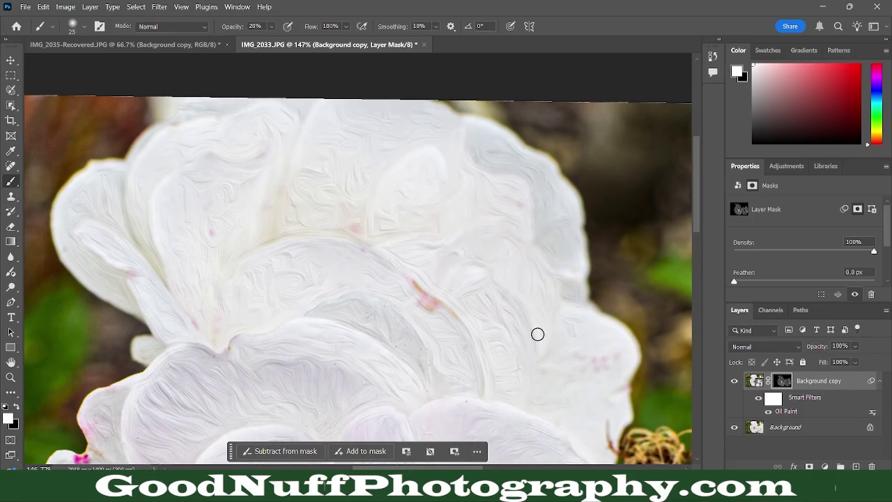
pyautogui.scroll(-1, 574, 338)
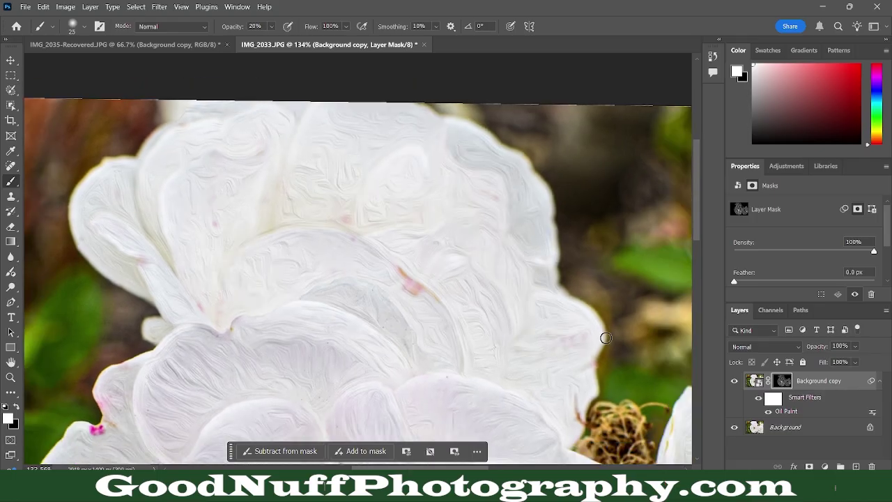
pyautogui.scroll(-3, 593, 354)
pyautogui.scroll(-1, 598, 358)
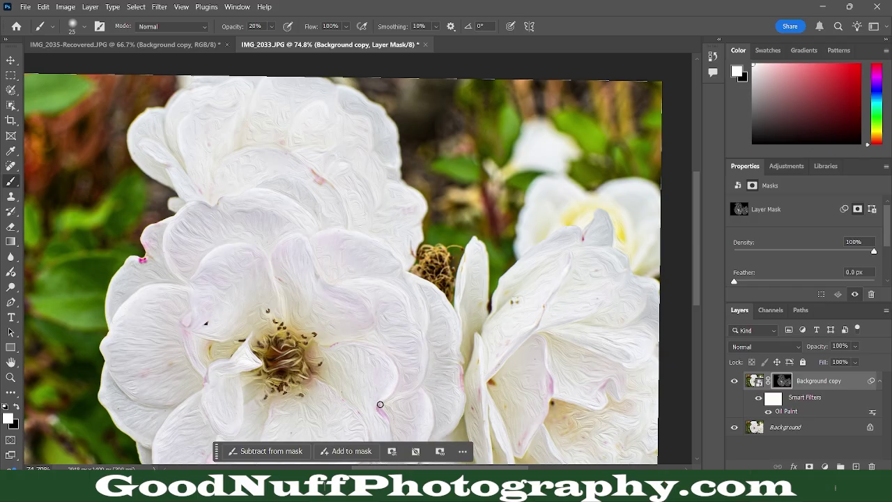
# - Paint the oil paint effect into the brown dried seed head between the flowers
pyautogui.scroll(-5, 380, 404)
pyautogui.hscroll(8, 380, 404)
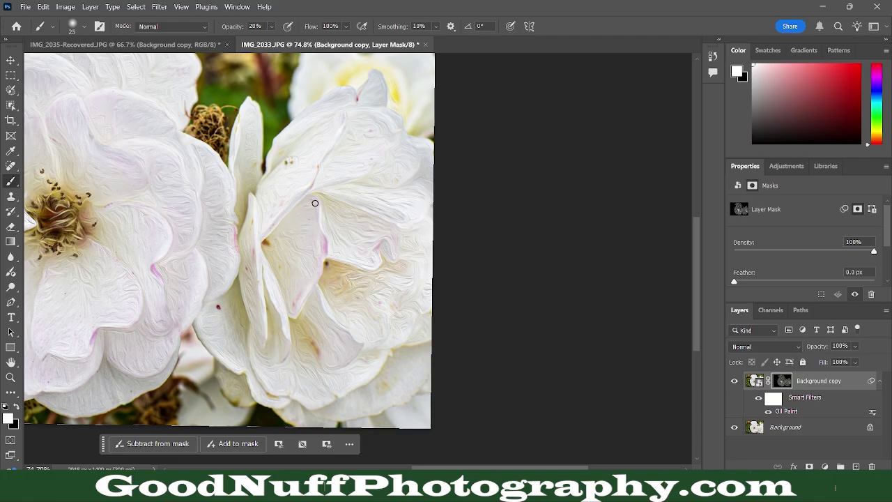
pyautogui.scroll(4, 315, 203)
pyautogui.hscroll(-6, 315, 203)
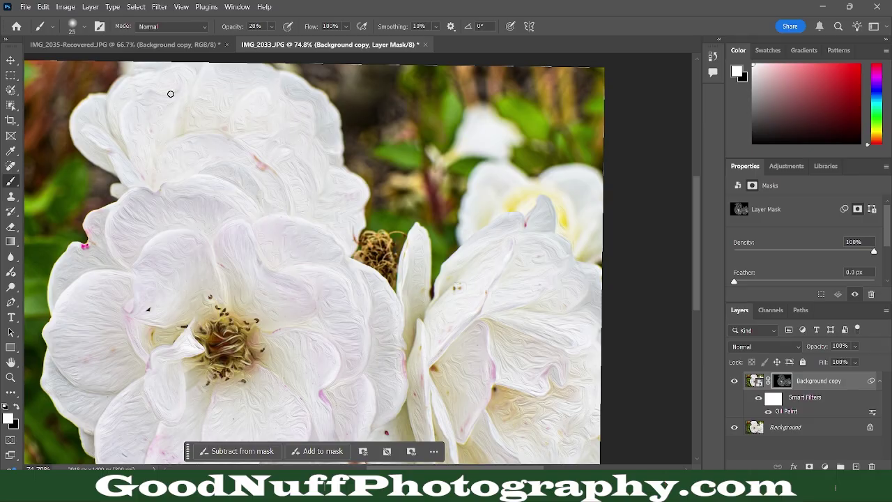
pyautogui.scroll(5, 379, 241)
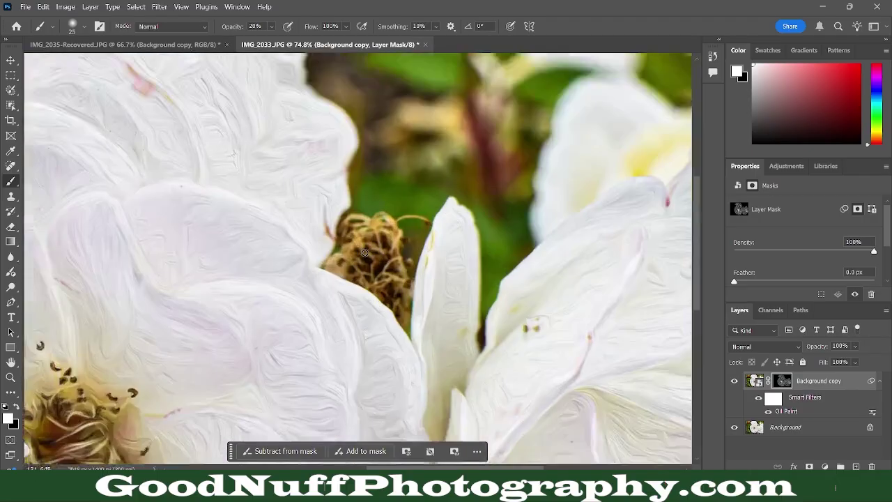
pyautogui.moveTo(325, 266)
pyautogui.mouseDown()
pyautogui.moveTo(410, 221)
pyautogui.moveTo(336, 280)
pyautogui.moveTo(383, 291)
pyautogui.moveTo(420, 358)
pyautogui.mouseUp()
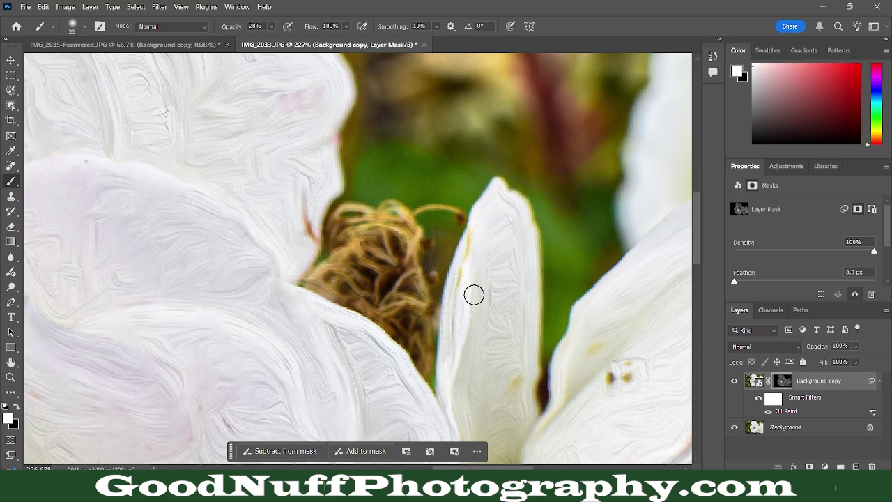
pyautogui.moveTo(410, 270)
pyautogui.mouseDown()
pyautogui.moveTo(348, 234)
pyautogui.moveTo(422, 282)
pyautogui.moveTo(453, 339)
pyautogui.moveTo(348, 304)
pyautogui.moveTo(378, 242)
pyautogui.moveTo(400, 254)
pyautogui.mouseUp()
pyautogui.scroll(-5, 461, 291)
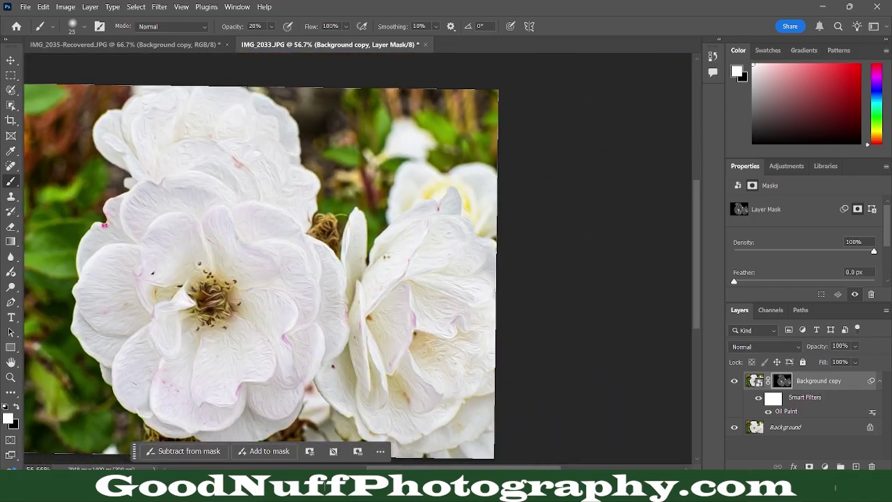
pyautogui.scroll(-1, 222, 129)
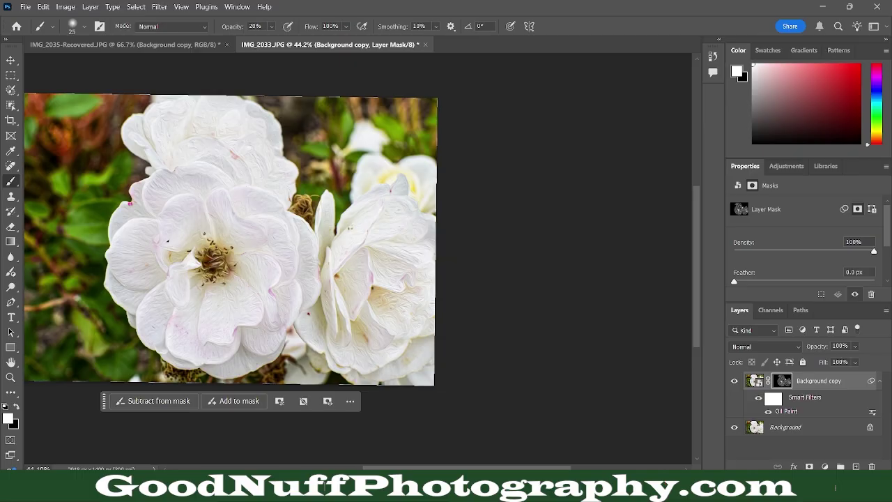
# - Set the brush opacity to 15% and paint white on the mask over the small yellow-centered flower in the background
pyautogui.scroll(4, 339, 367)
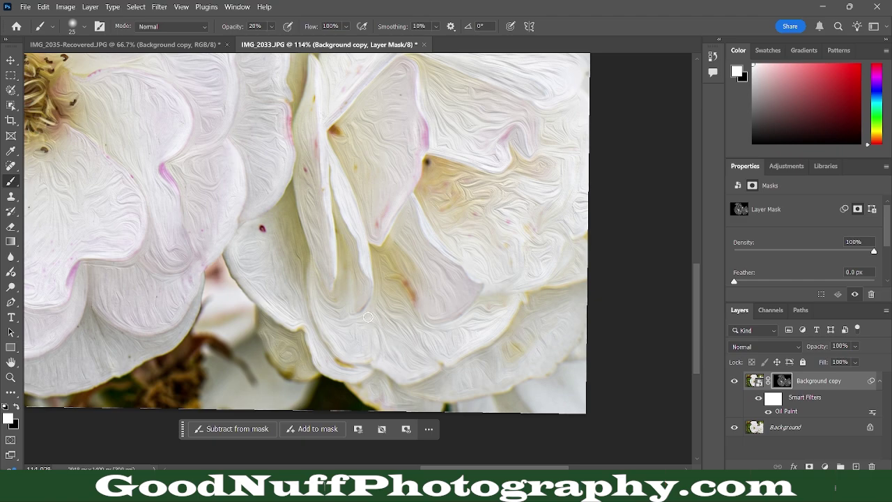
pyautogui.scroll(-5, 354, 309)
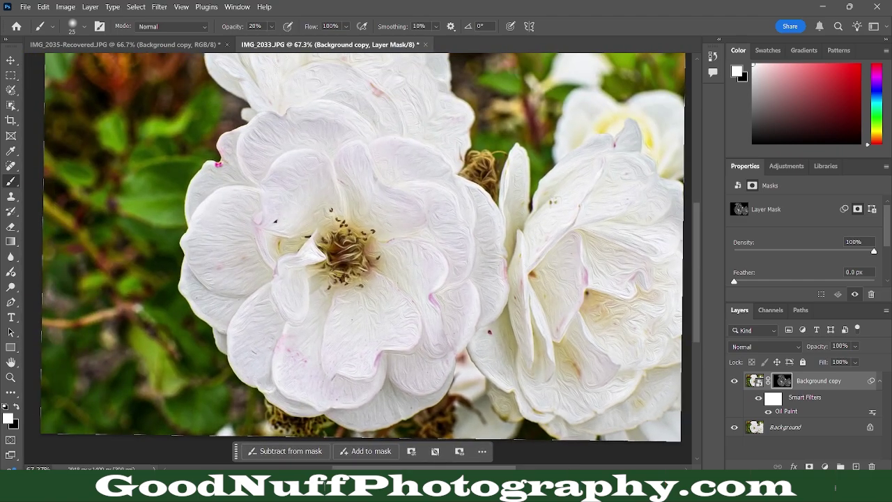
pyautogui.scroll(-2, 355, 308)
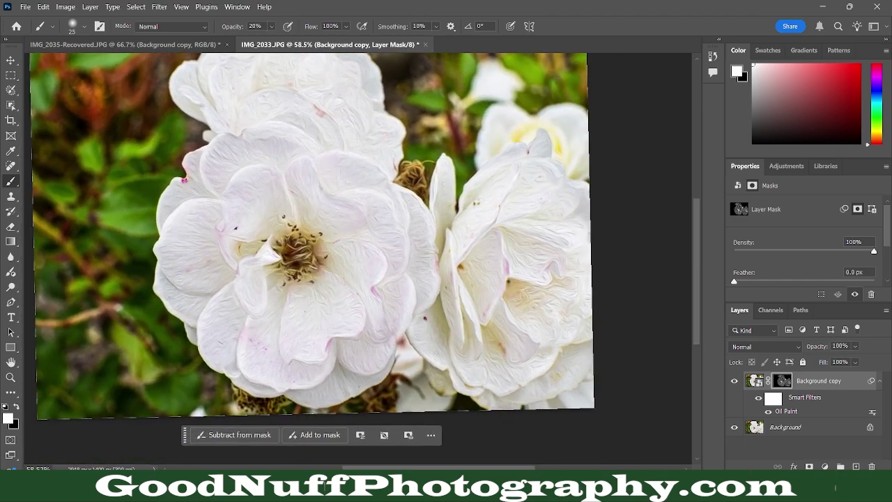
pyautogui.scroll(1, 355, 308)
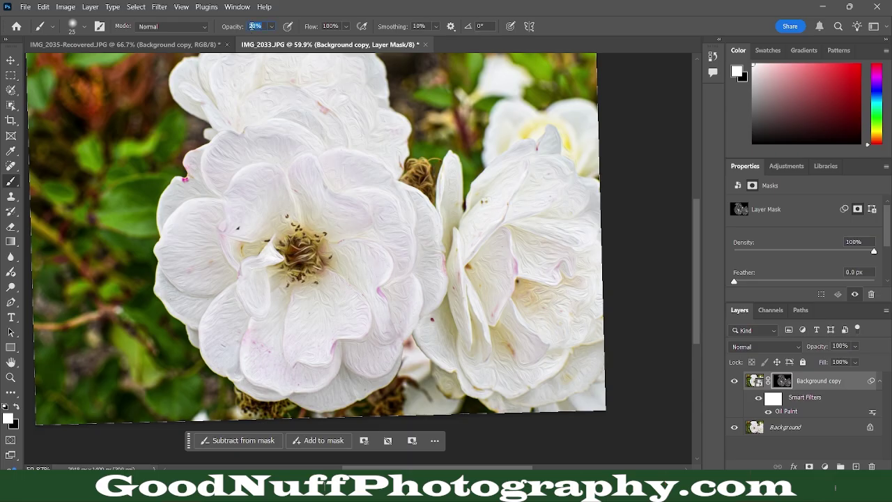
pyautogui.press('BackSpace')
pyautogui.write('15')
pyautogui.scroll(3, 589, 109)
pyautogui.moveTo(533, 160); pyautogui.dragTo(378, 286)
pyautogui.scroll(4, 379, 286)
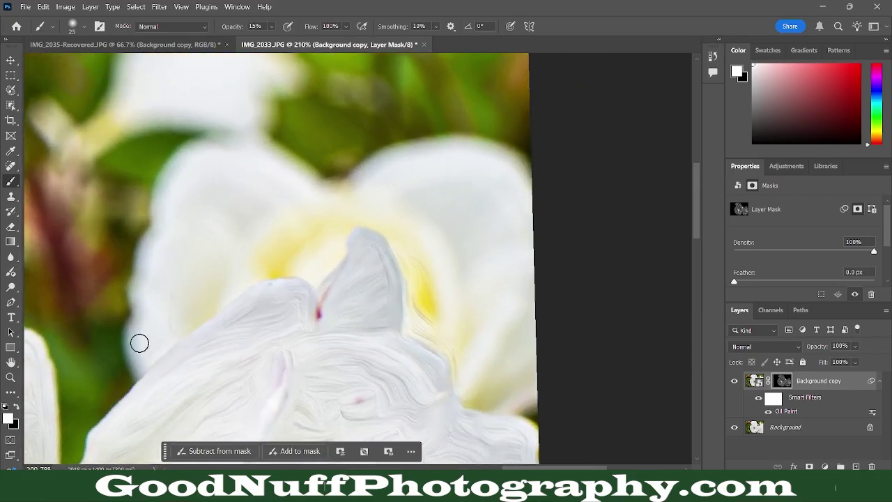
pyautogui.moveTo(215, 284)
pyautogui.mouseDown()
pyautogui.moveTo(179, 289)
pyautogui.moveTo(190, 186)
pyautogui.moveTo(230, 175)
pyautogui.moveTo(183, 208)
pyautogui.moveTo(165, 195)
pyautogui.moveTo(243, 193)
pyautogui.moveTo(305, 244)
pyautogui.moveTo(287, 276)
pyautogui.moveTo(264, 251)
pyautogui.moveTo(352, 214)
pyautogui.moveTo(505, 209)
pyautogui.moveTo(395, 226)
pyautogui.moveTo(426, 209)
pyautogui.moveTo(408, 182)
pyautogui.moveTo(442, 229)
pyautogui.moveTo(502, 352)
pyautogui.moveTo(500, 408)
pyautogui.moveTo(537, 361)
pyautogui.moveTo(514, 397)
pyautogui.moveTo(466, 344)
pyautogui.moveTo(439, 278)
pyautogui.moveTo(485, 249)
pyautogui.moveTo(474, 253)
pyautogui.moveTo(363, 182)
pyautogui.moveTo(325, 173)
pyautogui.moveTo(276, 182)
pyautogui.moveTo(283, 199)
pyautogui.moveTo(168, 300)
pyautogui.mouseUp()
pyautogui.scroll(-5, 150, 267)
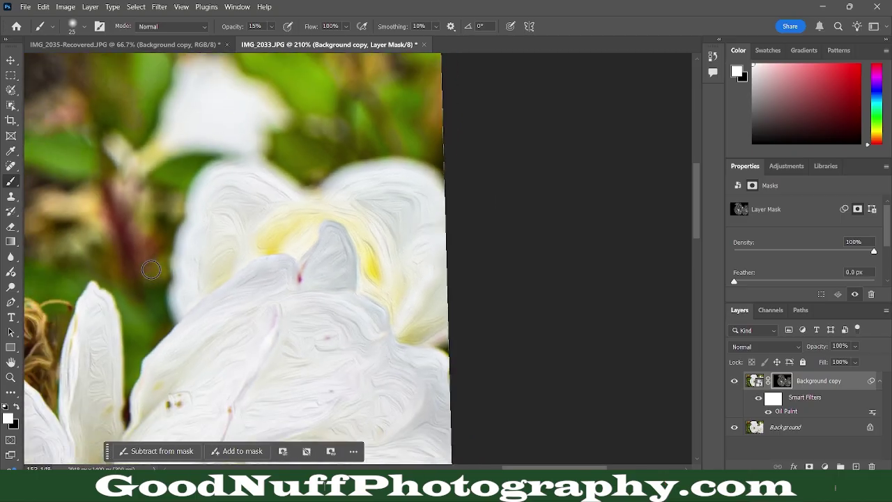
pyautogui.scroll(-3, 151, 270)
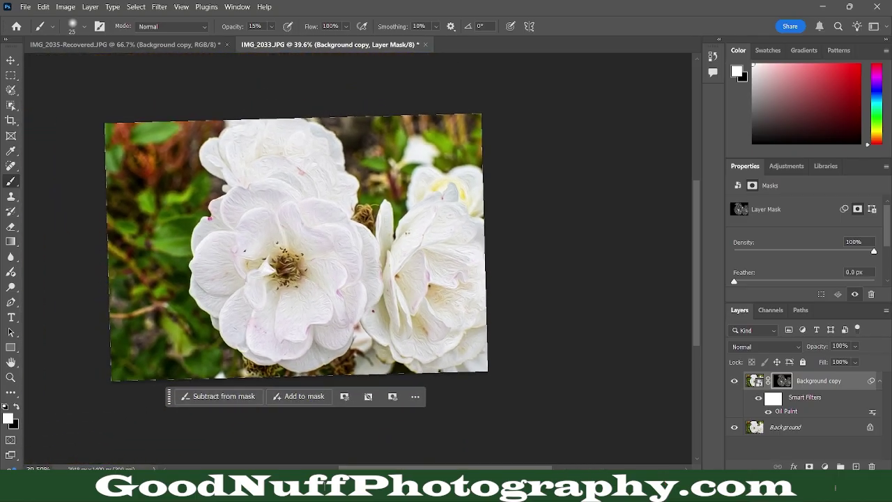
# - Examine the painted petals along the photo's lower edge up close and compare them with the overall image
pyautogui.scroll(6, 300, 320)
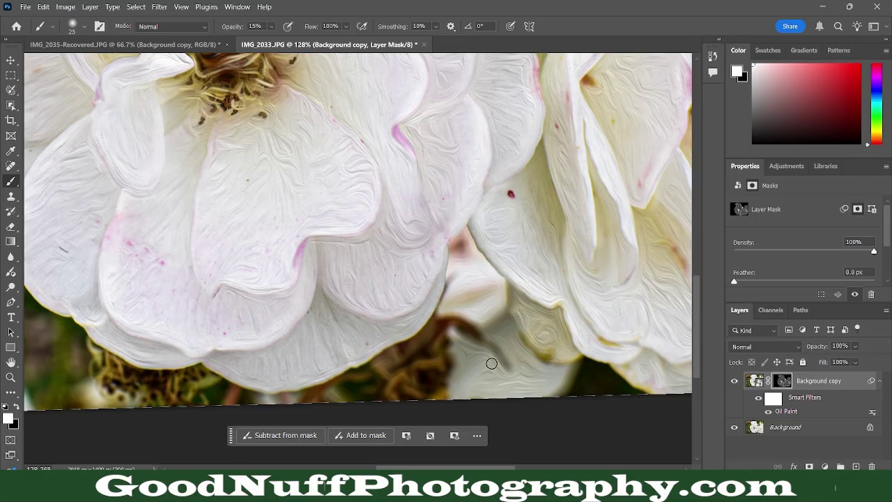
pyautogui.scroll(-5, 492, 364)
pyautogui.scroll(-1, 492, 364)
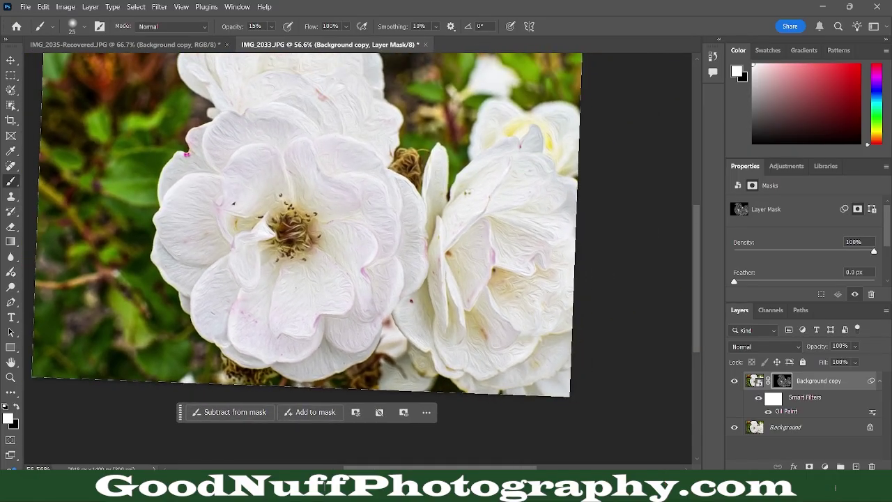
pyautogui.scroll(5, 567, 408)
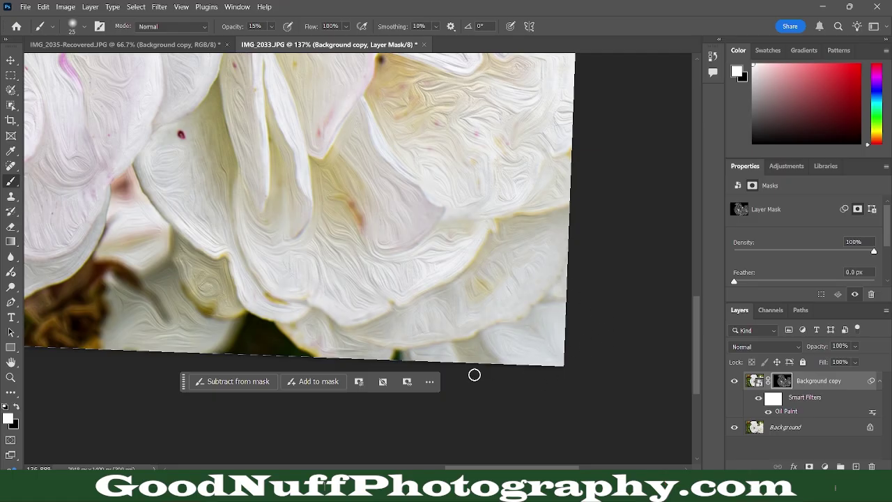
pyautogui.scroll(-3, 534, 367)
pyautogui.scroll(-6, 535, 367)
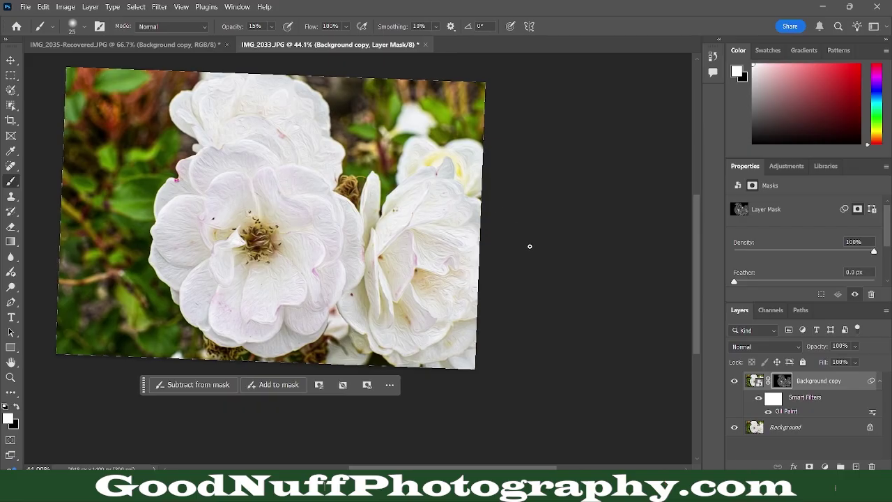
pyautogui.scroll(1, 530, 246)
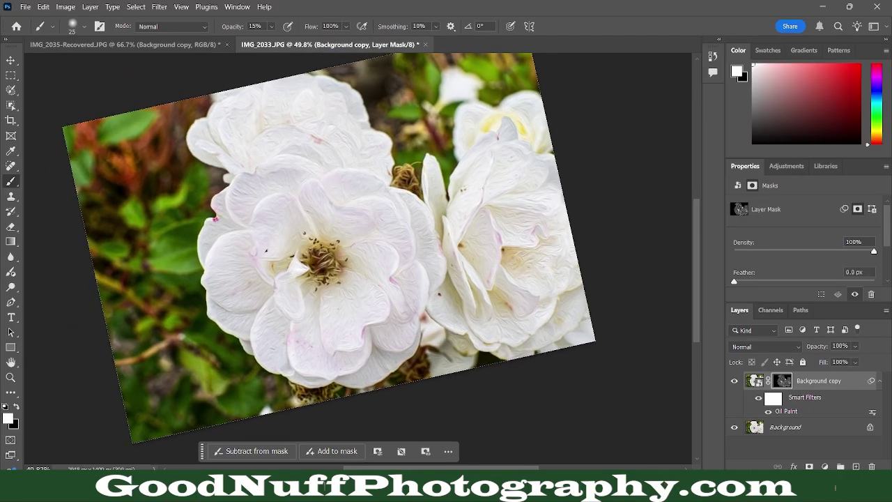
pyautogui.scroll(-1, 341, 254)
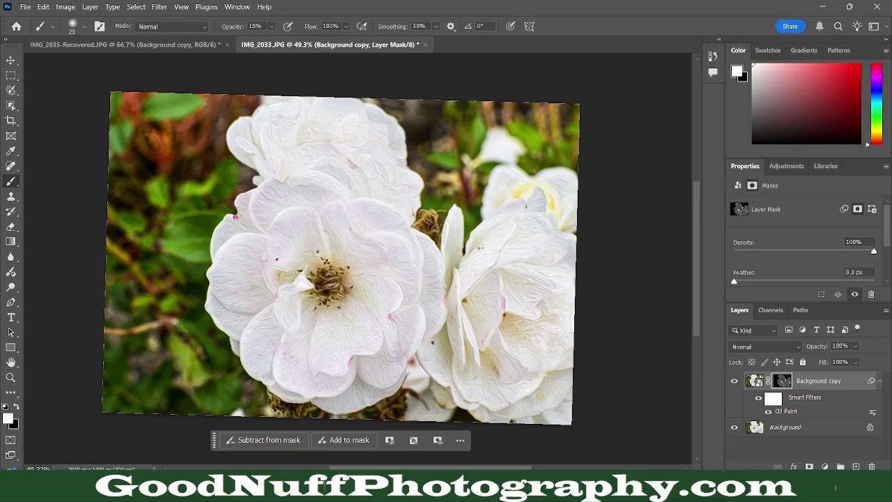
pyautogui.scroll(1, 355, 251)
pyautogui.scroll(1, 356, 251)
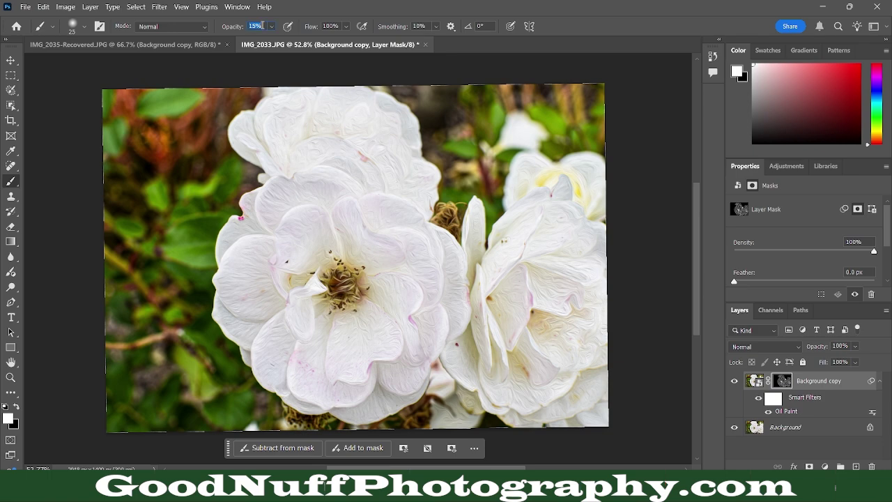
# - Set the brush to 100 px at 10% opacity and paint white on the mask across the whole photo, including the background foliage
pyautogui.click(71, 27)
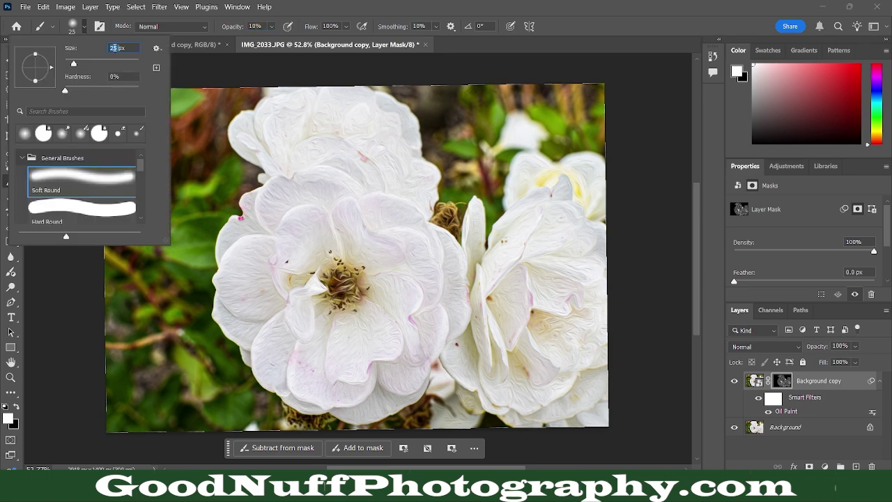
pyautogui.write('100')
pyautogui.click(89, 281)
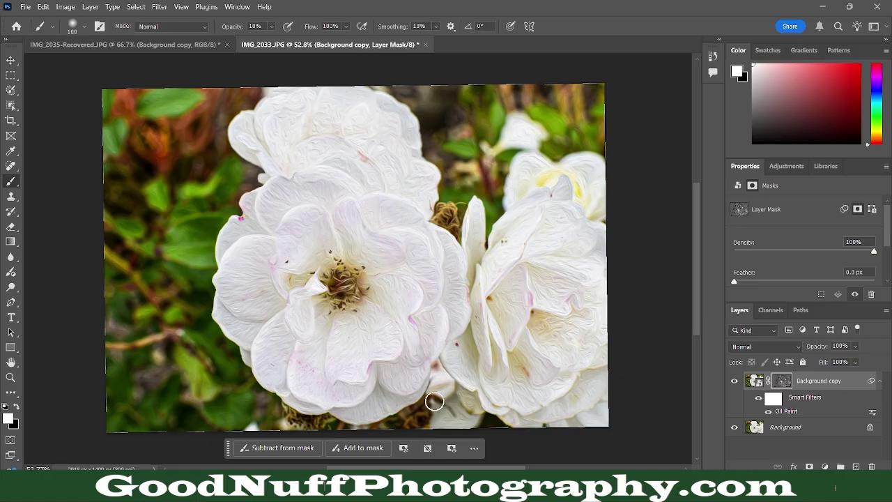
pyautogui.scroll(1, 434, 401)
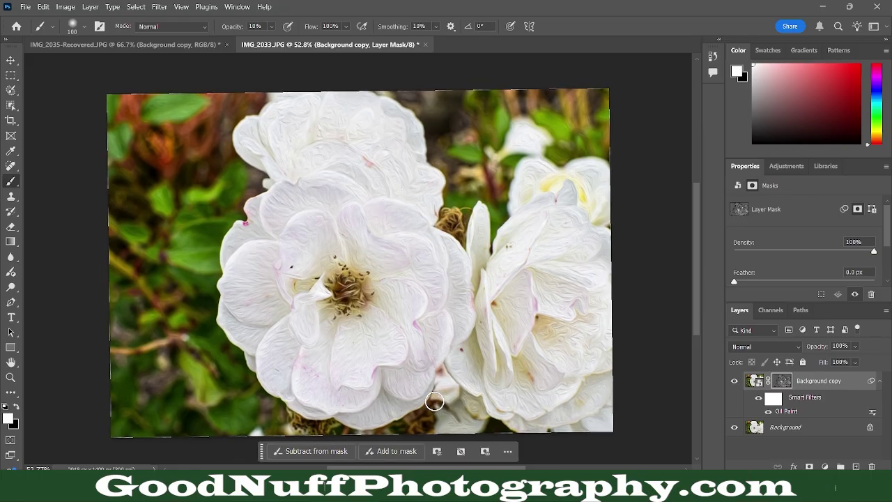
pyautogui.scroll(-1, 358, 258)
pyautogui.scroll(-1, 358, 258)
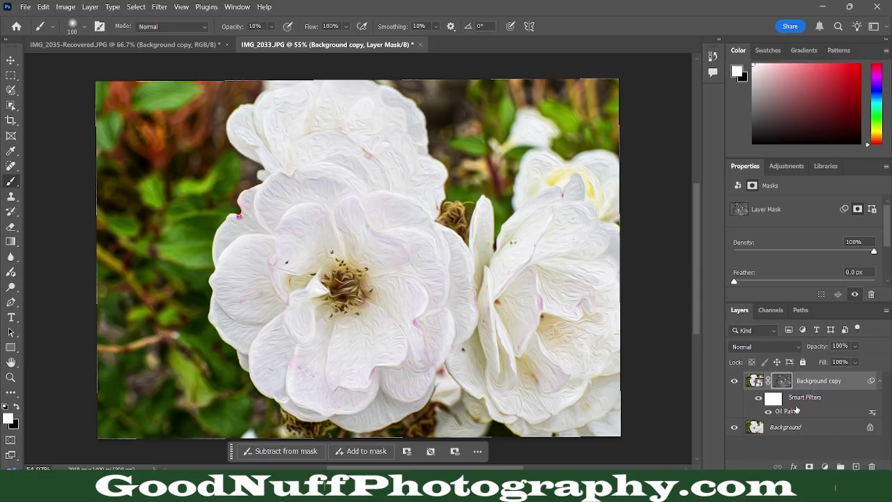
# - Reopen the Oil Paint smart filter's settings and set both Stylization and Cleanliness to 6.9
pyautogui.click(798, 400)
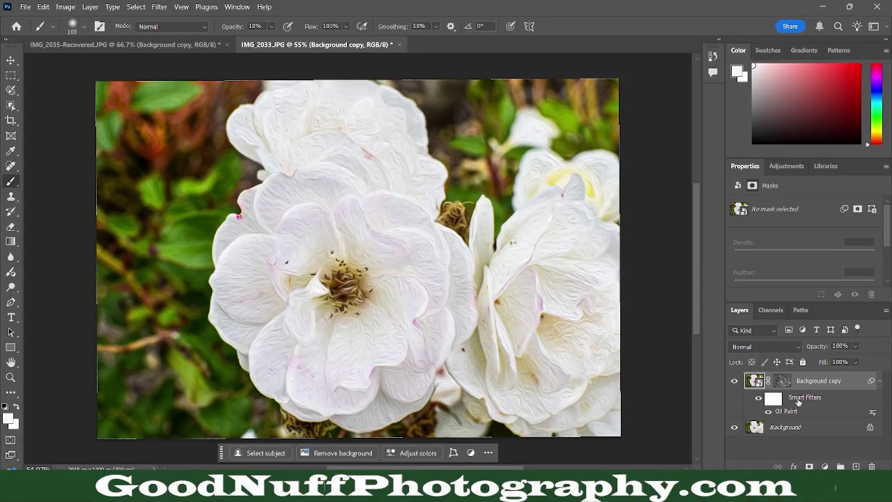
pyautogui.rightClick(798, 400)
pyautogui.click(792, 413)
pyautogui.doubleClick(793, 411)
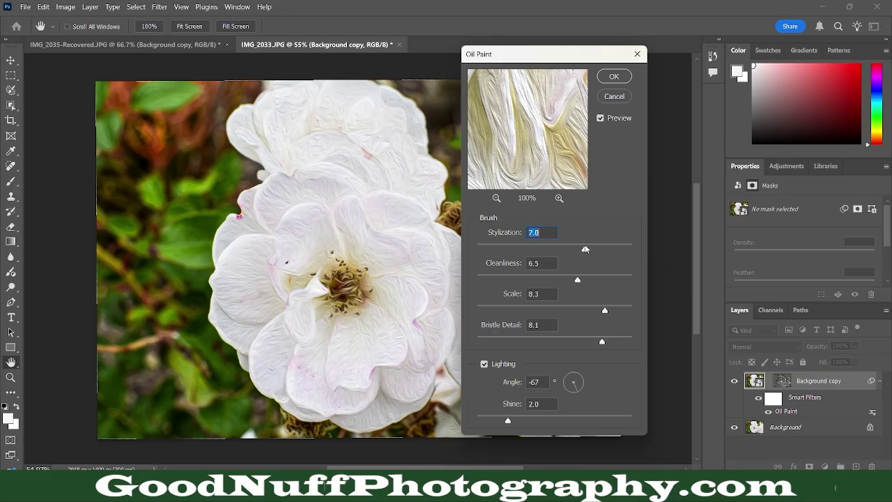
pyautogui.moveTo(585, 244)
pyautogui.mouseDown()
pyautogui.moveTo(611, 248)
pyautogui.moveTo(574, 243)
pyautogui.moveTo(580, 248)
pyautogui.mouseUp()
pyautogui.moveTo(614, 278); pyautogui.dragTo(630, 278)
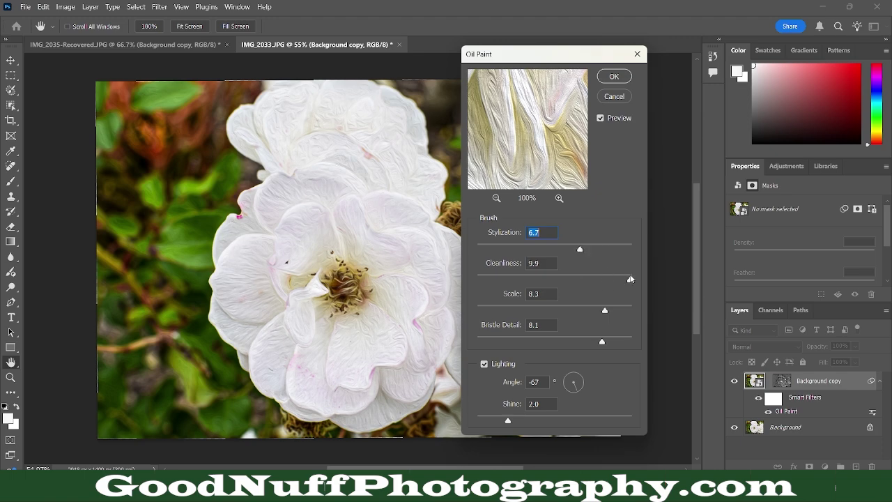
pyautogui.click(513, 278)
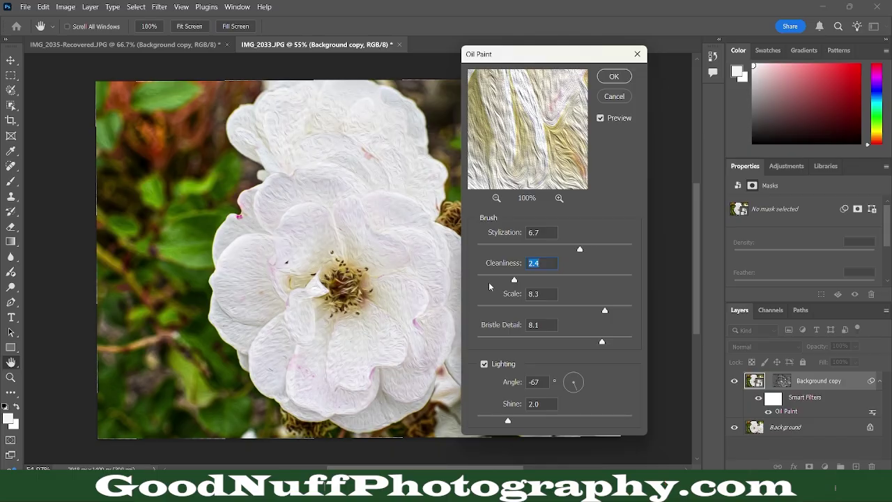
pyautogui.click(578, 278)
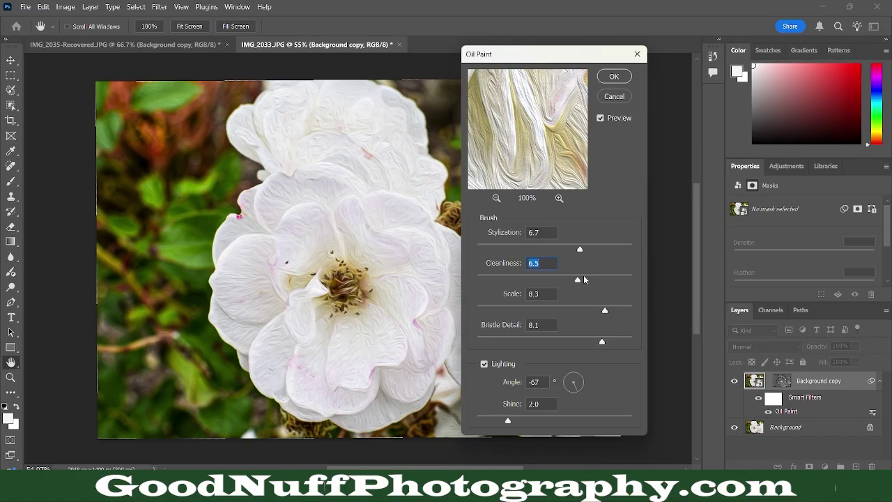
pyautogui.click(584, 279)
pyautogui.click(583, 245)
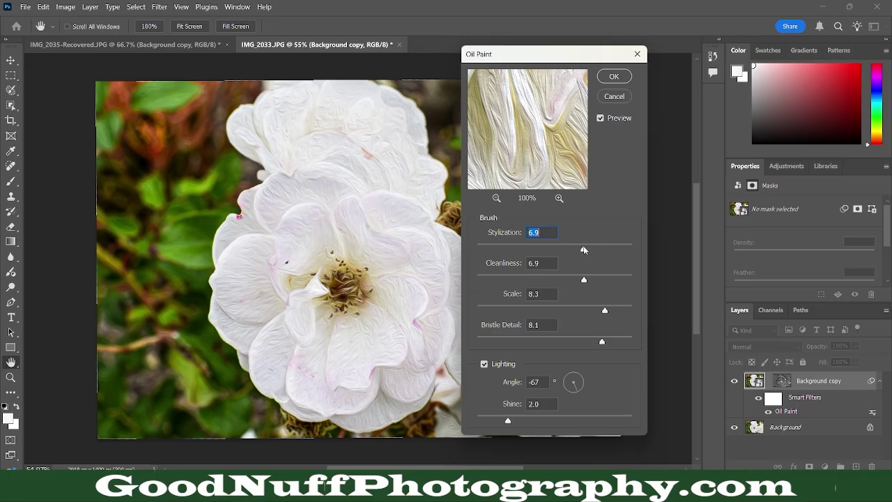
# - Check the Oil Paint preview on the large flower's petals, the background foliage and the flower's center
pyautogui.click(363, 282)
pyautogui.click(337, 334)
pyautogui.click(258, 293)
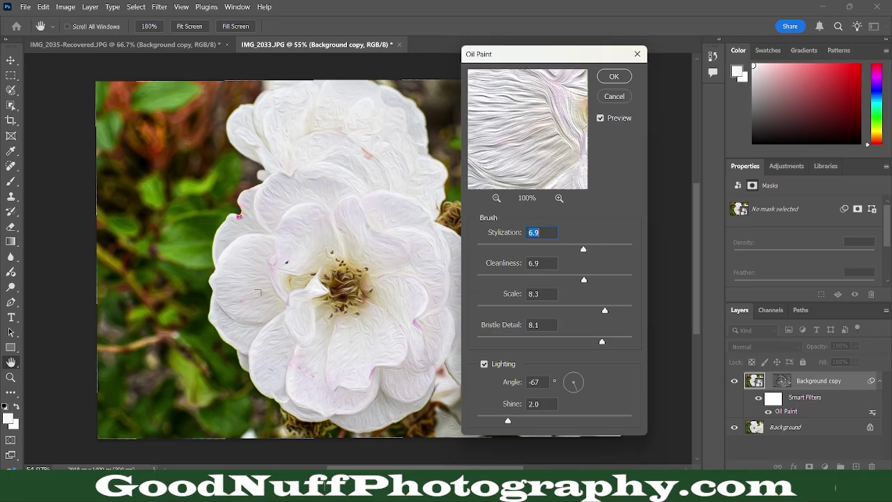
pyautogui.click(177, 321)
pyautogui.click(399, 267)
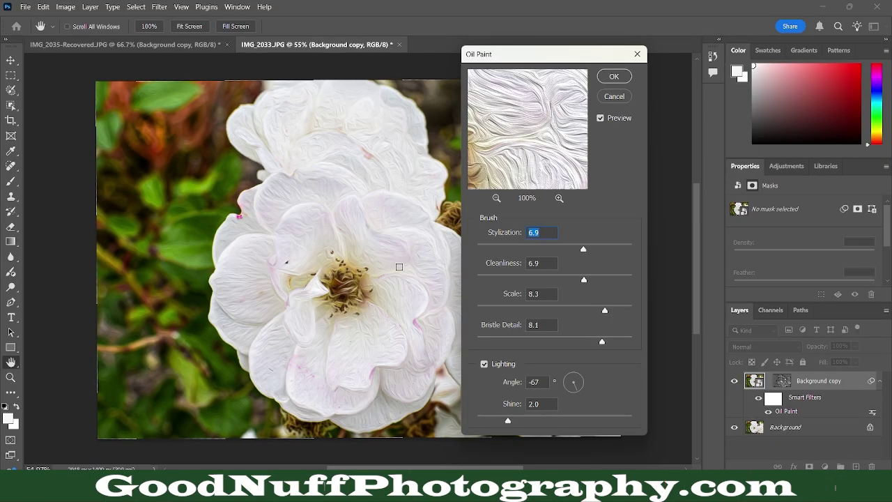
pyautogui.click(177, 232)
pyautogui.click(170, 145)
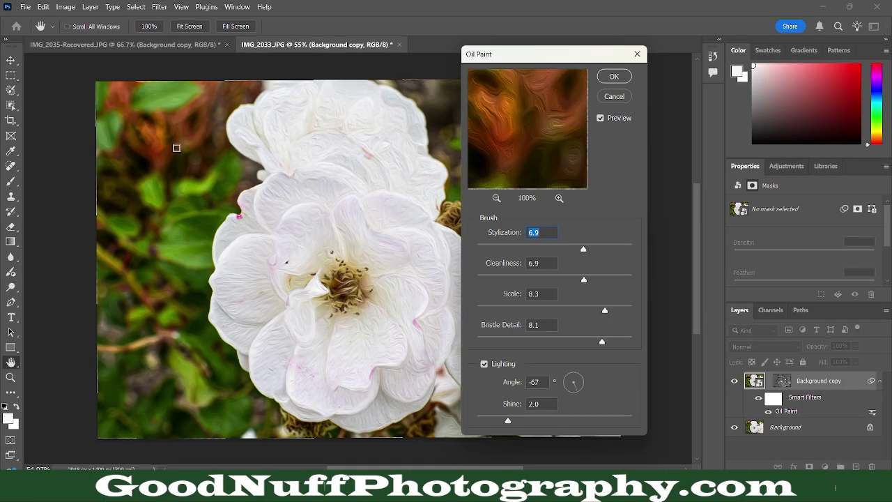
pyautogui.click(334, 278)
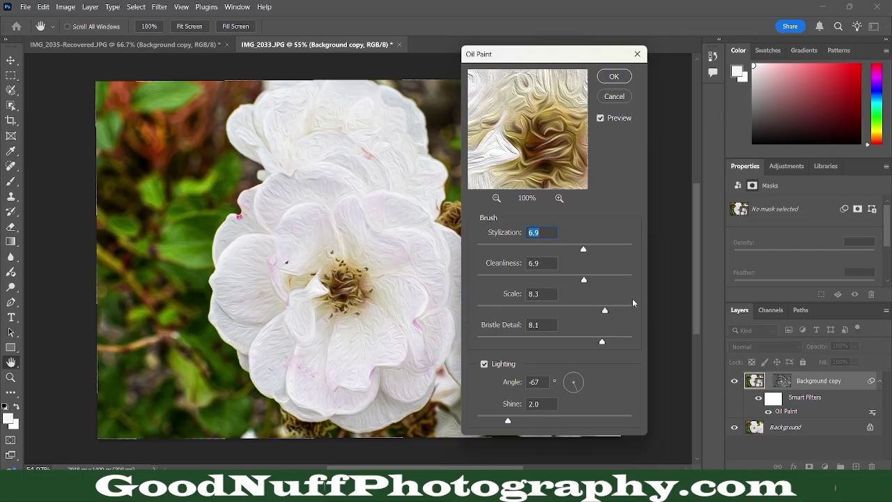
# - Set the Oil Paint brush Scale to 7.9 and apply the revised filter settings
pyautogui.moveTo(604, 310); pyautogui.dragTo(598, 308)
pyautogui.click(614, 308)
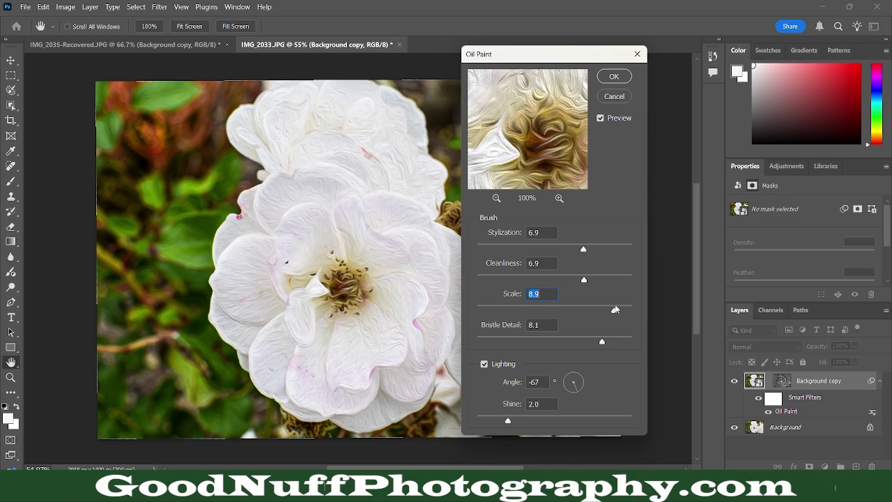
pyautogui.click(600, 310)
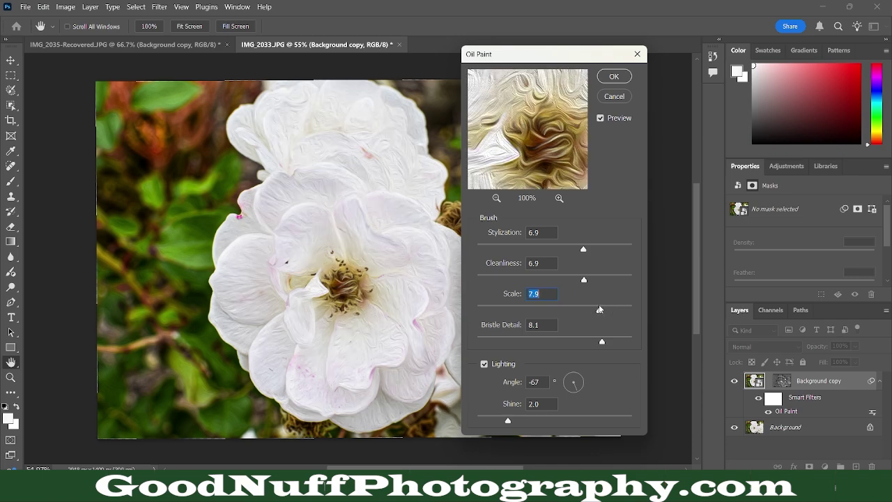
pyautogui.click(614, 76)
# - Return to the Brush tool and rasterize the Background copy smart object
pyautogui.press('b')
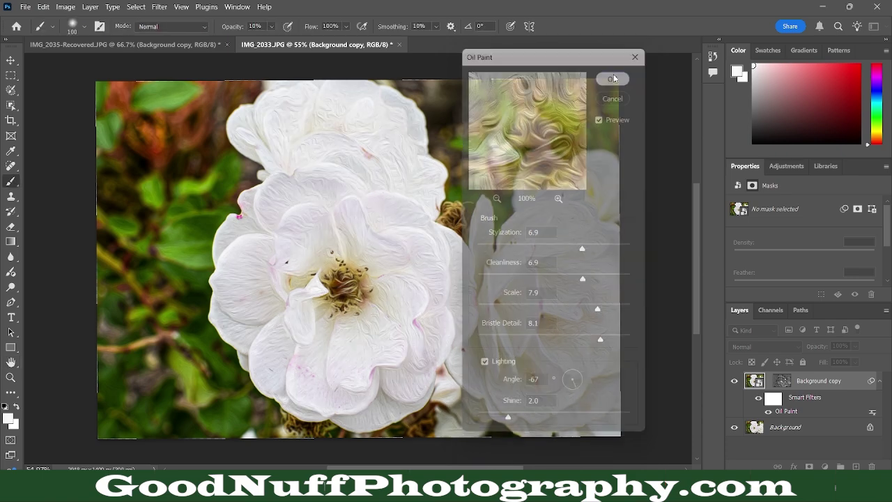
pyautogui.click(645, 166)
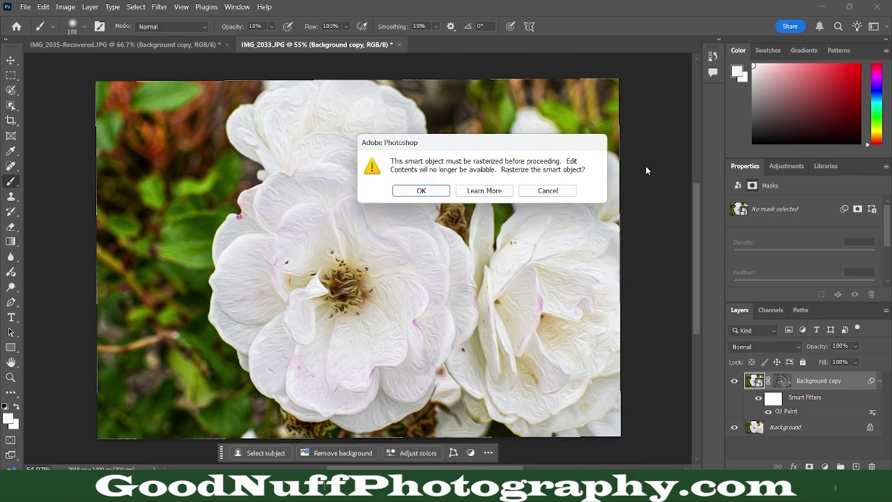
pyautogui.click(418, 191)
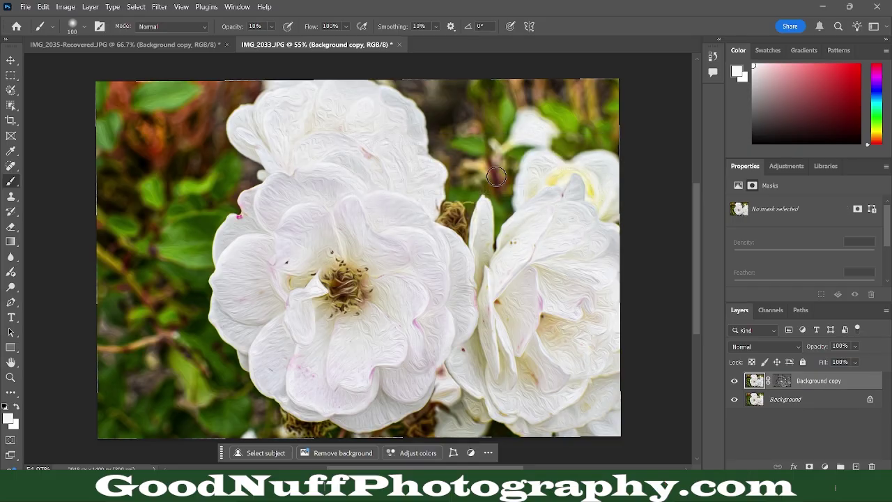